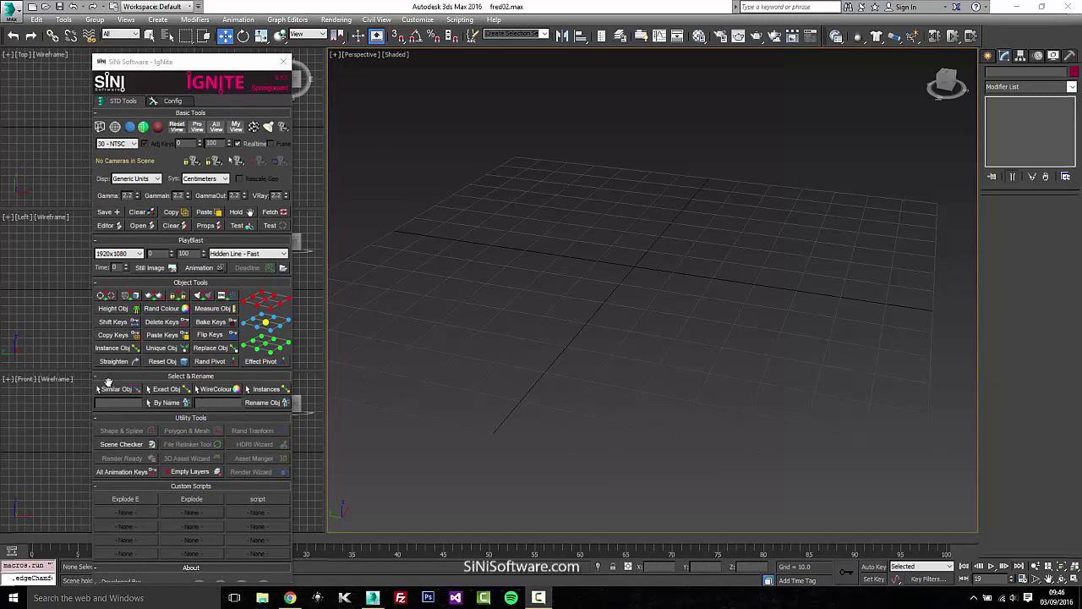
Step: Create a teapot in the perspective view and clone it as nine evenly spaced copies in a diagonal row
{"action": "key", "text": "x"}
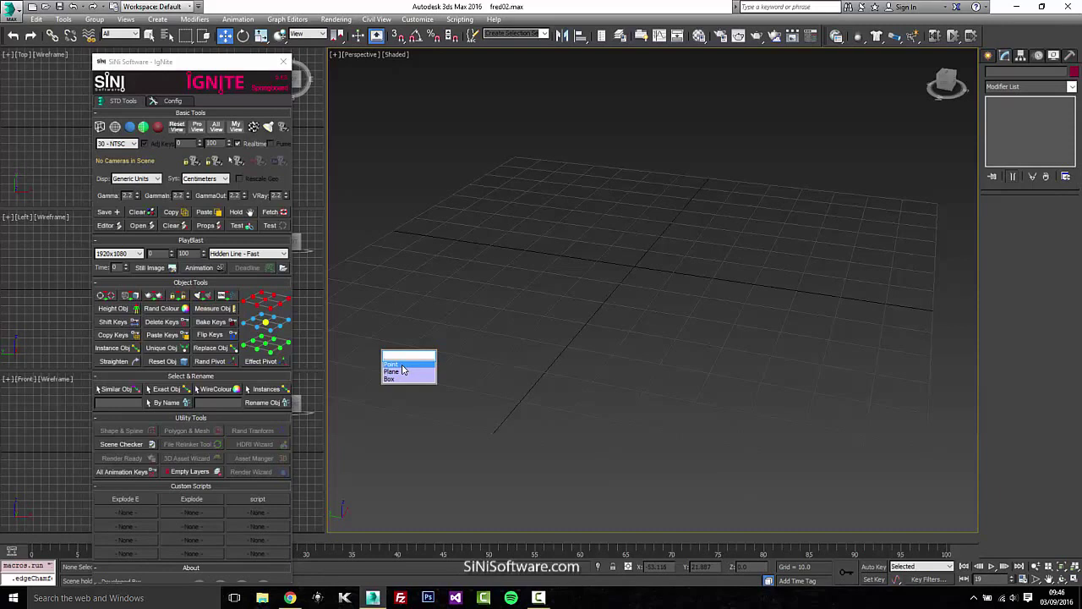
{"action": "type", "text": "t"}
{"action": "left_click", "coordinate": [403, 366]}
{"action": "left_click_drag", "start_coordinate": [404, 364], "coordinate": [455, 315]}
{"action": "left_click", "coordinate": [569, 302]}
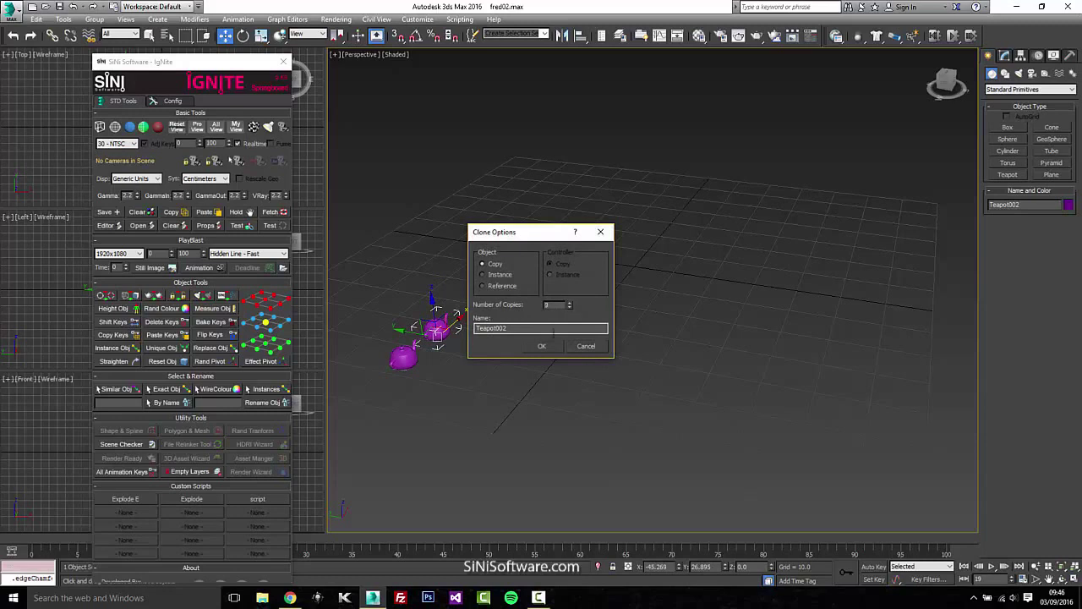
{"action": "left_click", "coordinate": [546, 347]}
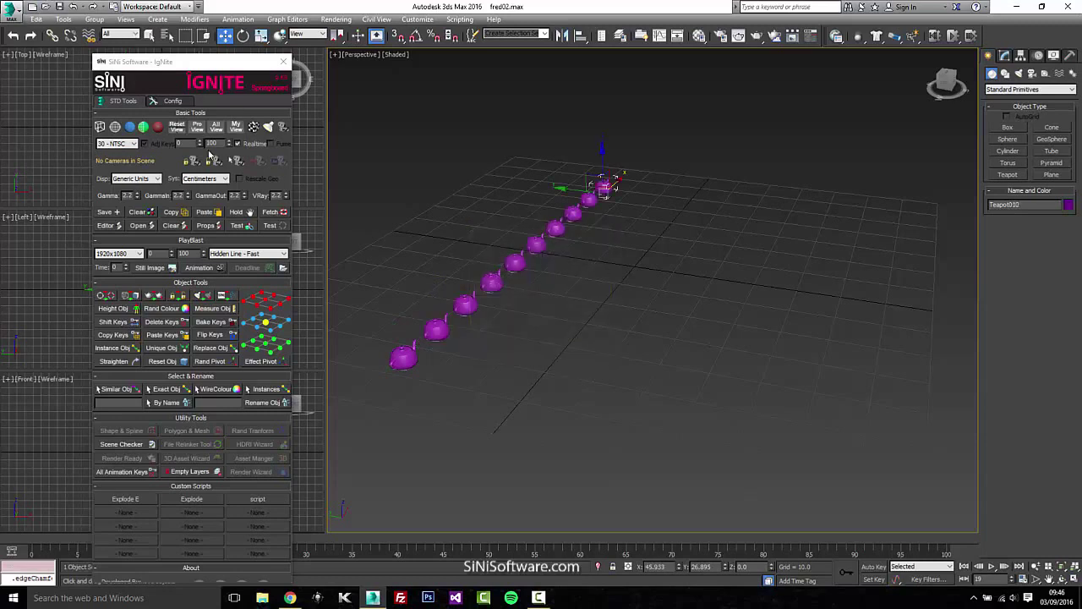
Step: Select the seven farthest teapots and rename them with the base name "fred"
{"action": "scroll", "coordinate": [513, 385], "scroll_direction": "up", "scroll_amount": 3}
{"action": "scroll", "coordinate": [516, 385], "scroll_direction": "up", "scroll_amount": 2}
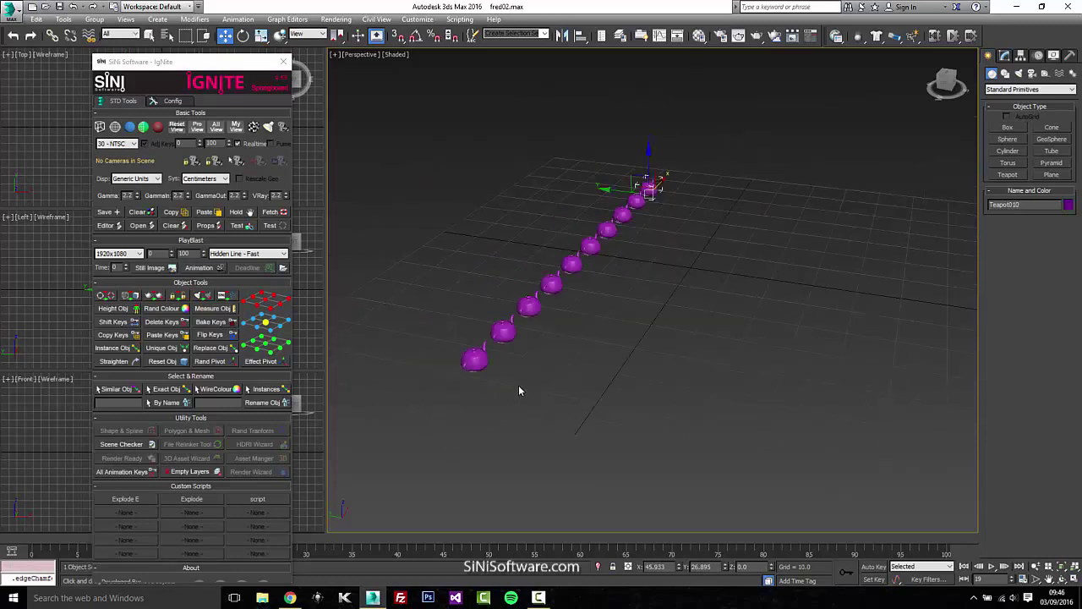
{"action": "left_click_drag", "start_coordinate": [509, 246], "coordinate": [508, 243]}
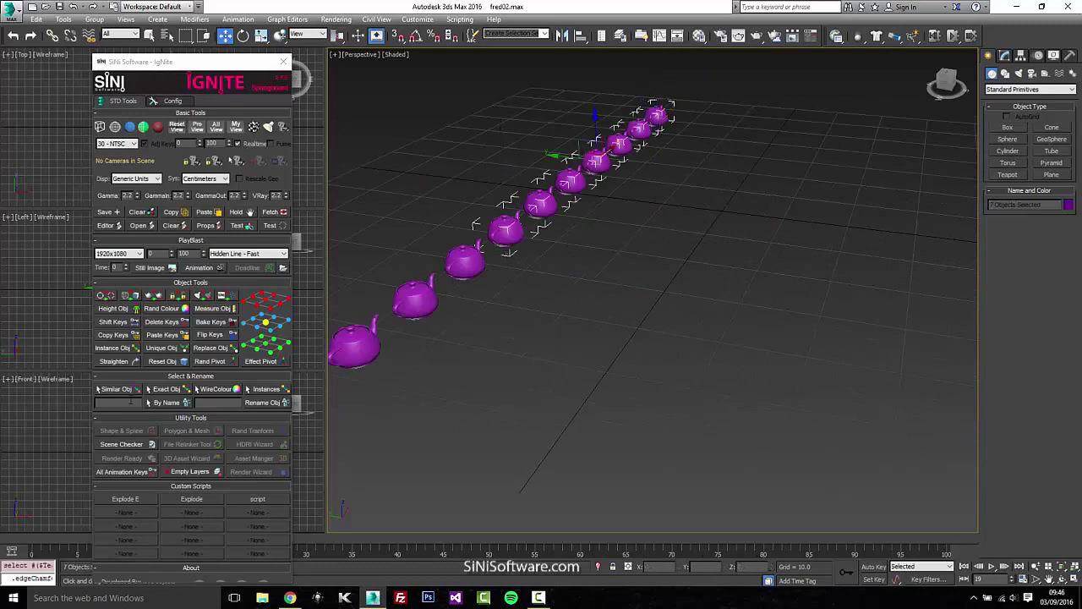
{"action": "left_click", "coordinate": [133, 406]}
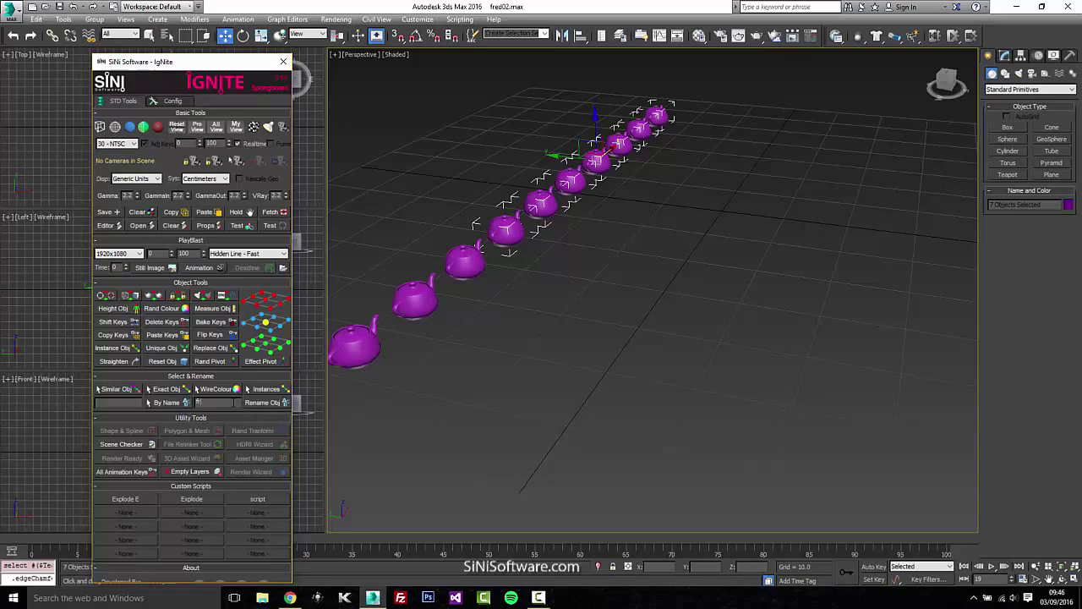
{"action": "left_click", "coordinate": [264, 404]}
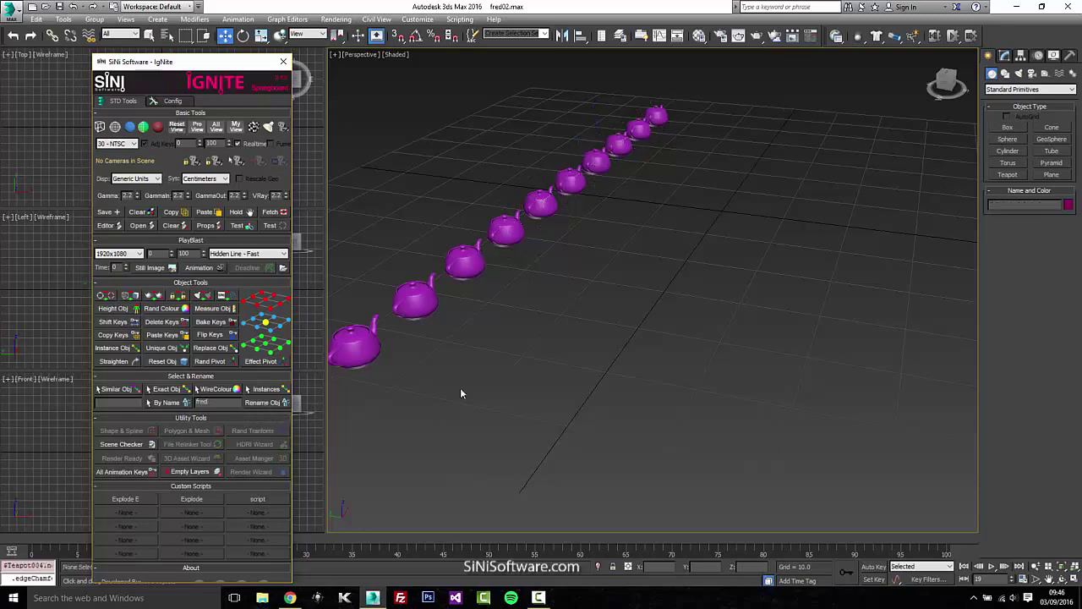
Step: Check the numbered names of several individual renamed teapots, then clear the selection
{"action": "left_click", "coordinate": [542, 208]}
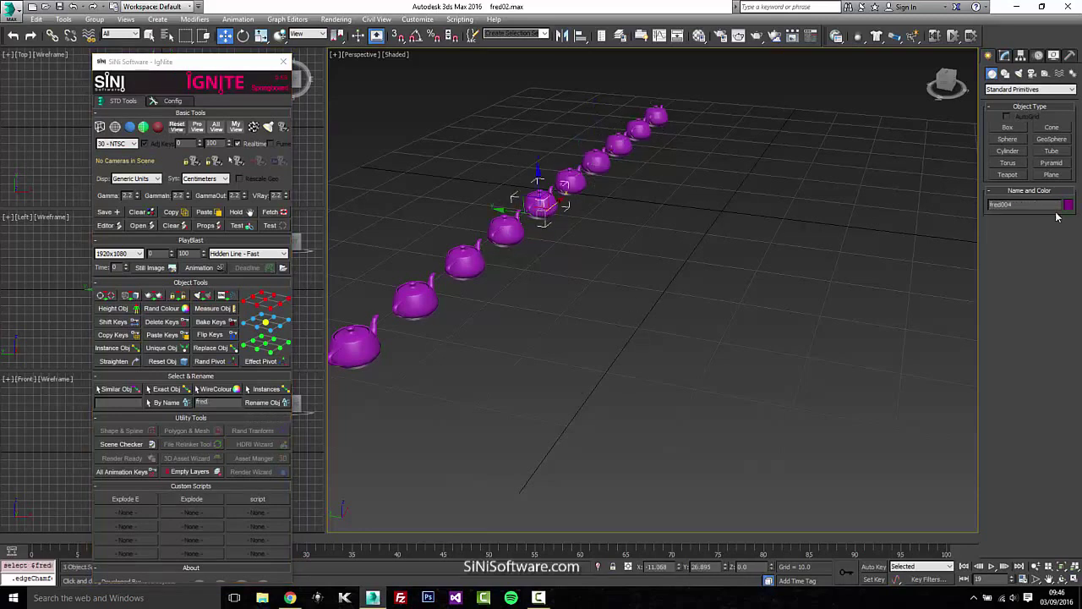
{"action": "left_click", "coordinate": [615, 145]}
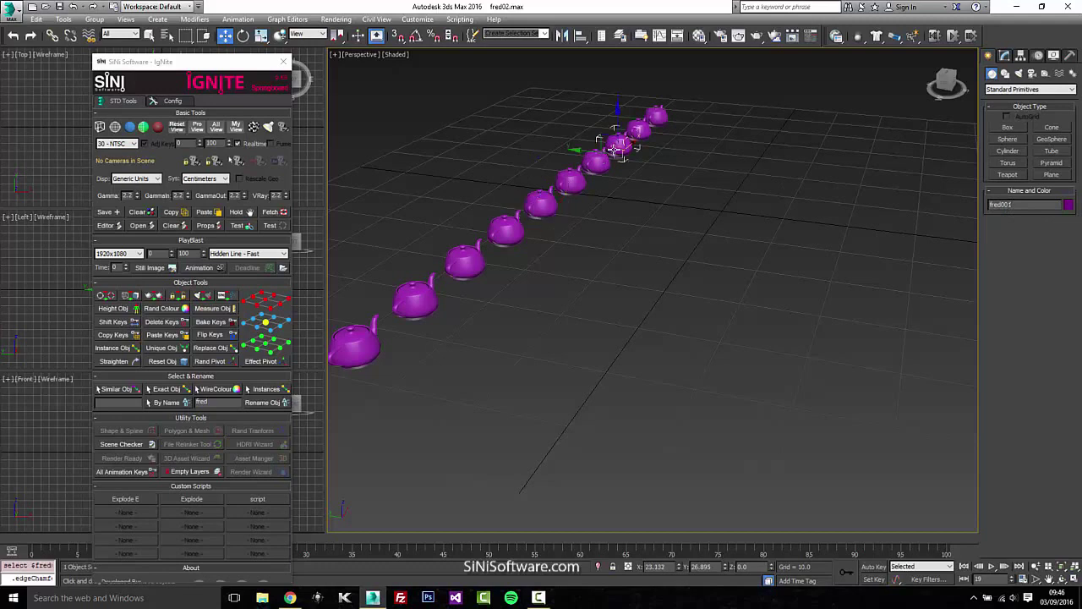
{"action": "left_click", "coordinate": [599, 162]}
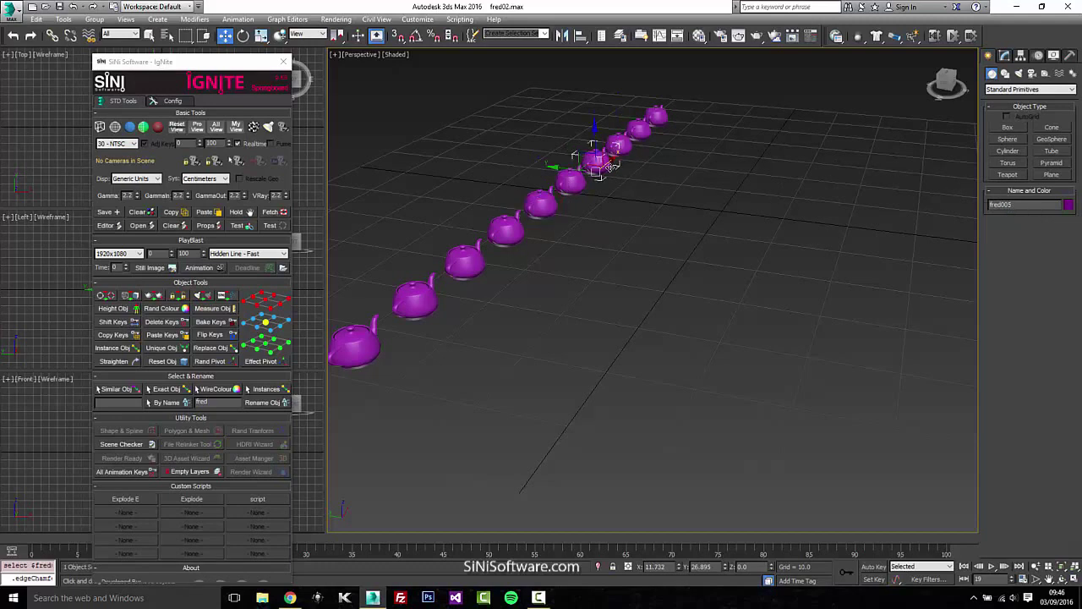
{"action": "left_click_drag", "start_coordinate": [1012, 204], "coordinate": [1003, 205]}
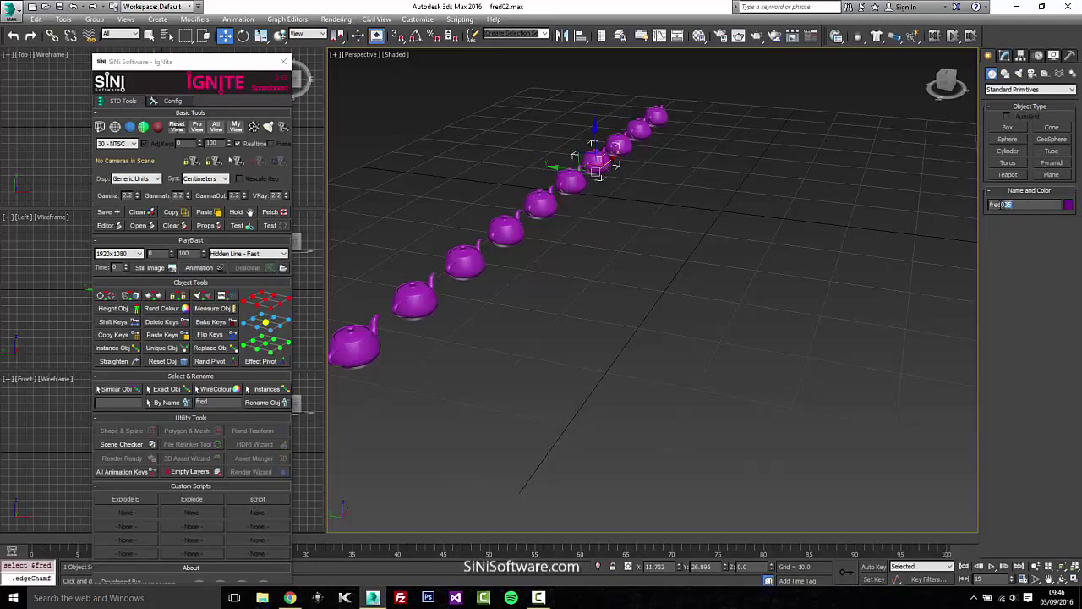
{"action": "left_click", "coordinate": [878, 245]}
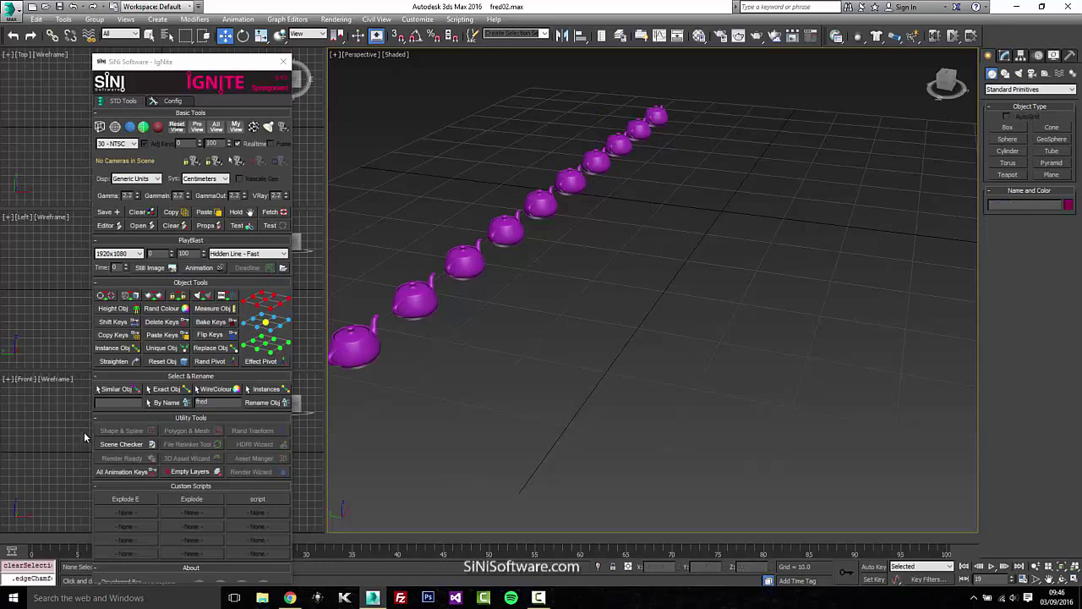
Step: Select all objects matching the name "fr" with the By Name selection tool
{"action": "middle_click_drag", "start_coordinate": [606, 352], "coordinate": [698, 361], "text": "alt"}
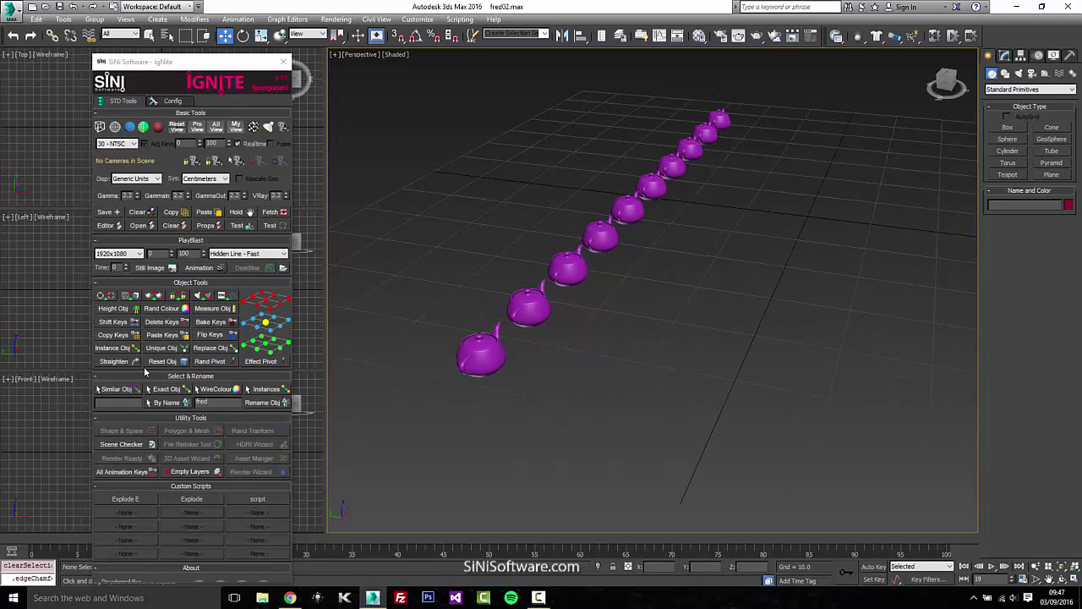
{"action": "left_click", "coordinate": [118, 401]}
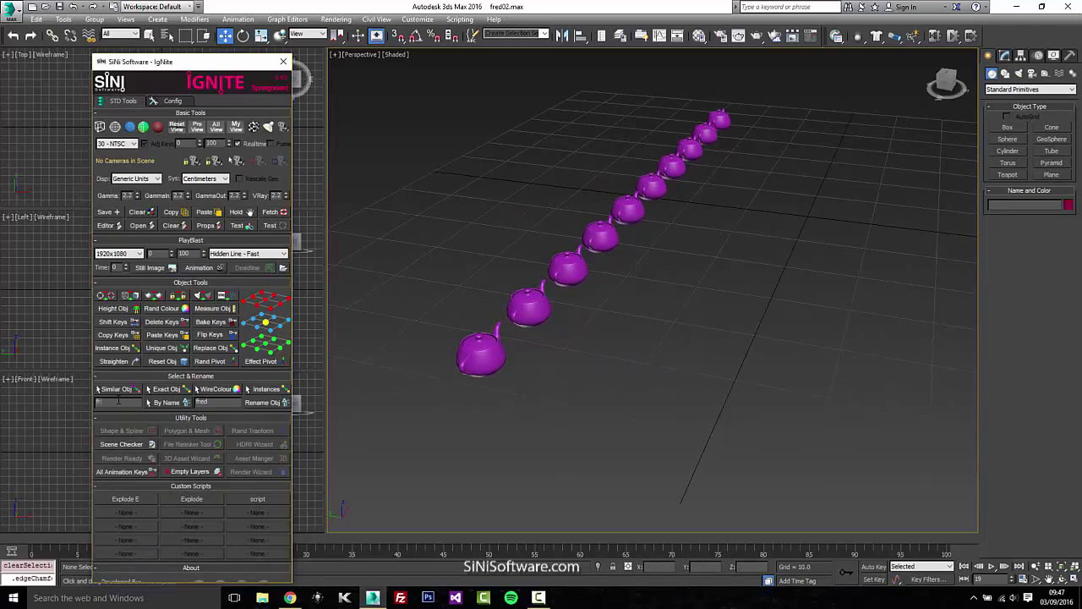
{"action": "left_click", "coordinate": [166, 401]}
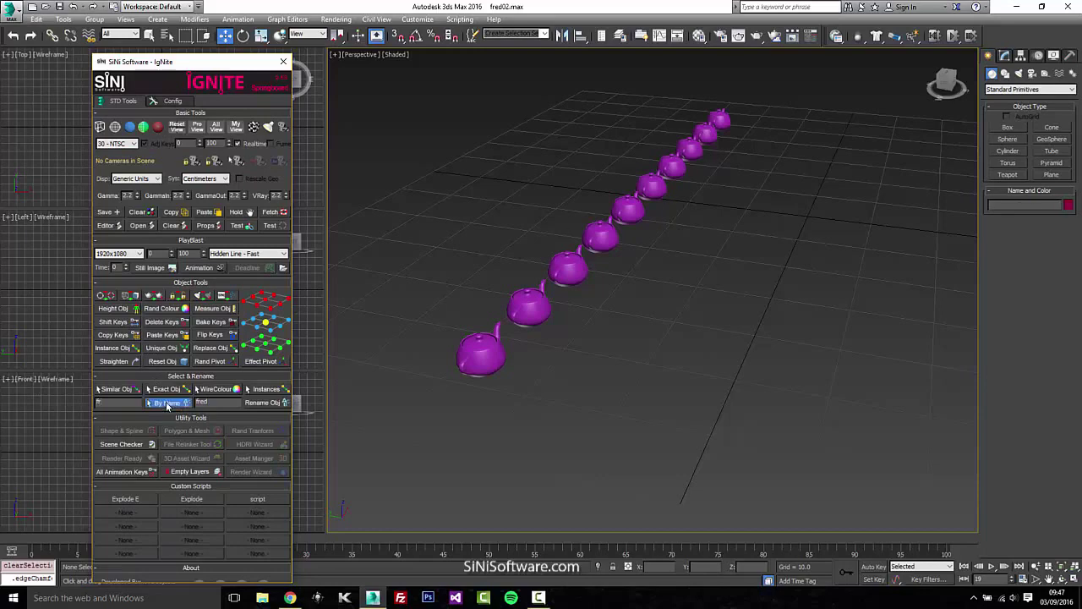
{"action": "scroll", "coordinate": [700, 233], "scroll_direction": "up", "scroll_amount": 5}
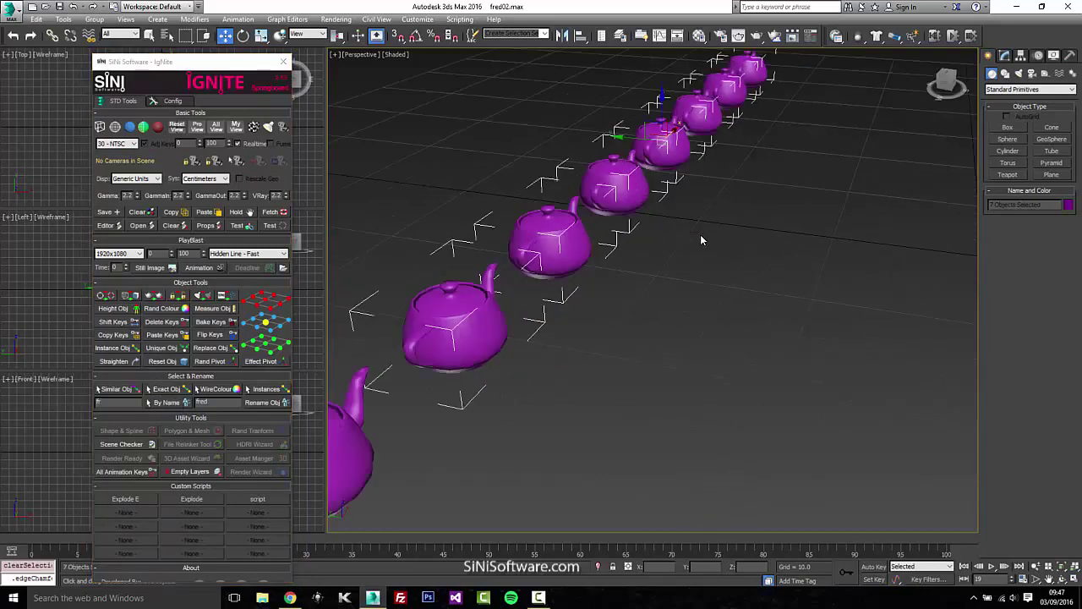
{"action": "scroll", "coordinate": [685, 250], "scroll_direction": "down", "scroll_amount": 2}
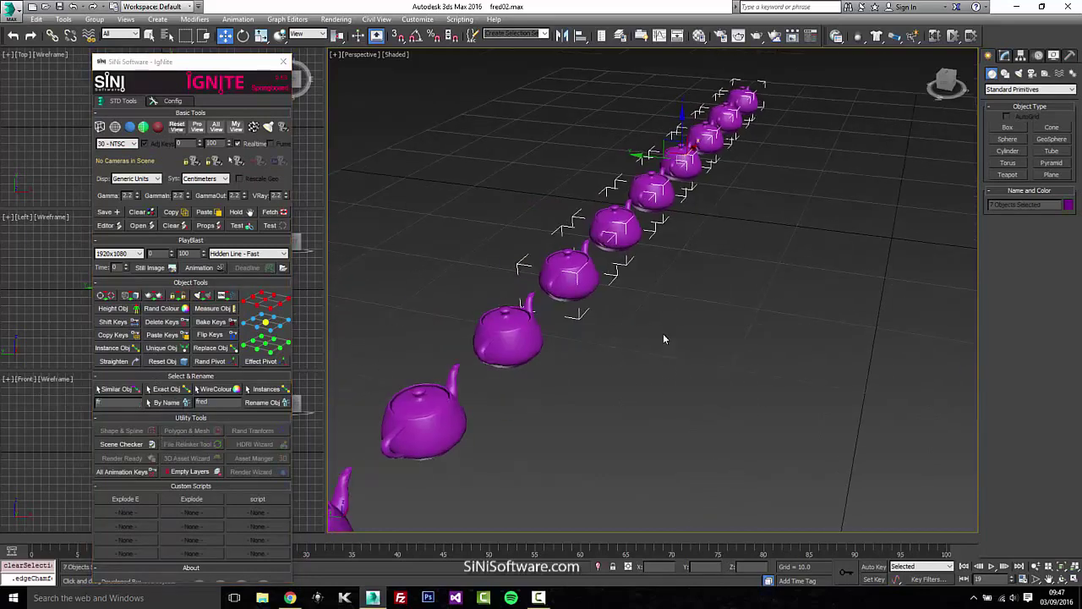
{"action": "middle_click_drag", "start_coordinate": [664, 339], "coordinate": [687, 271]}
Step: Select all objects matching the name "tea" with the By Name selection tool
{"action": "left_click", "coordinate": [117, 402]}
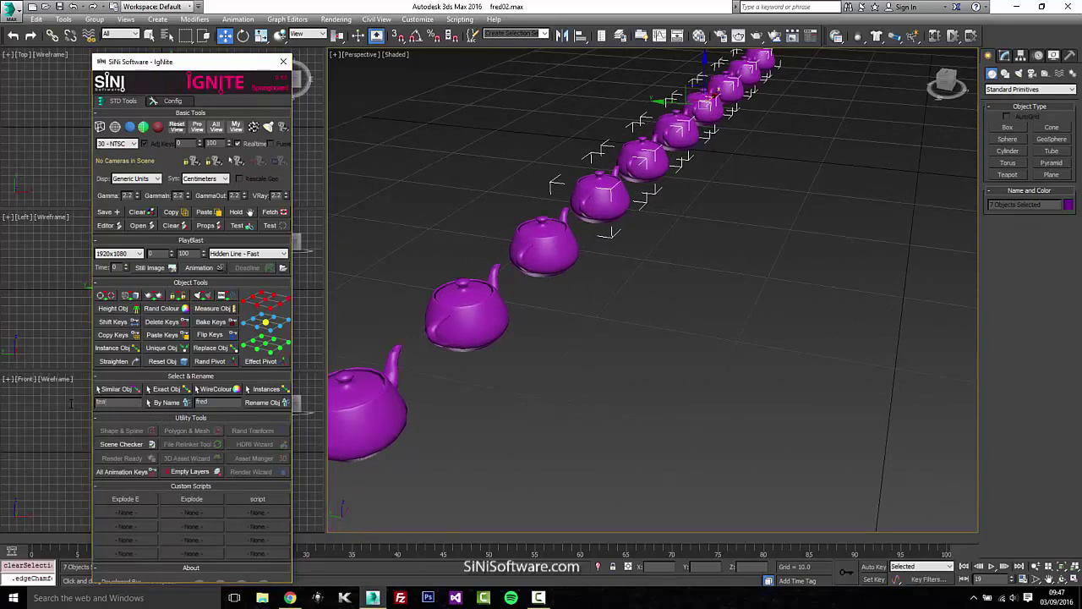
{"action": "left_click", "coordinate": [167, 403]}
{"action": "middle_click_drag", "start_coordinate": [781, 341], "coordinate": [668, 366]}
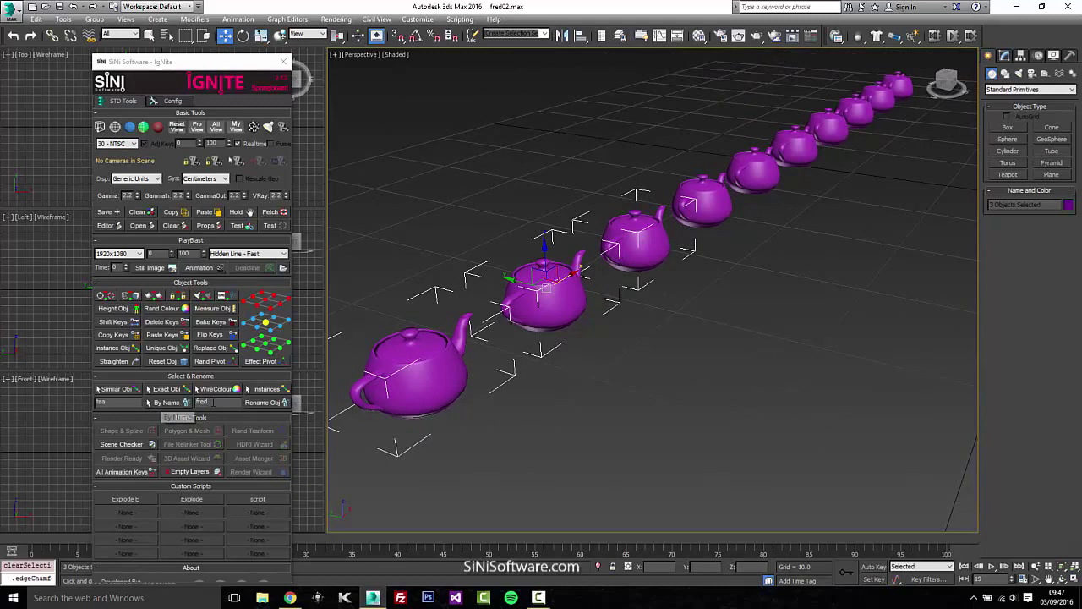
{"action": "middle_click_drag", "start_coordinate": [724, 368], "coordinate": [714, 381], "text": "alt"}
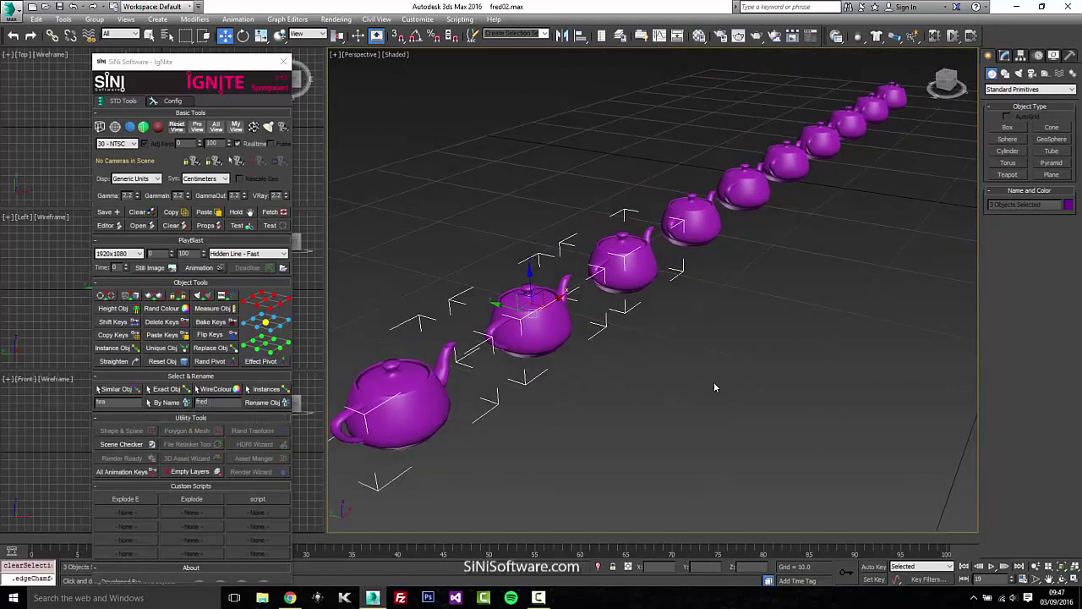
Step: Apply a Bend modifier to the second teapot from the front of the row
{"action": "left_click", "coordinate": [565, 357]}
{"action": "left_click", "coordinate": [558, 329]}
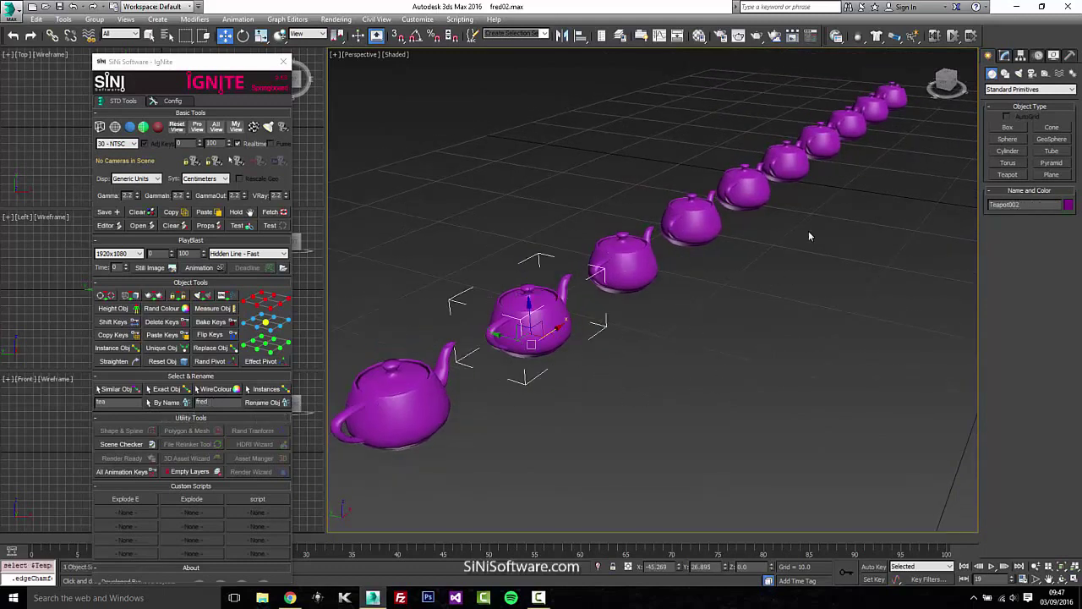
{"action": "middle_click_drag", "start_coordinate": [845, 287], "coordinate": [824, 282], "text": "alt"}
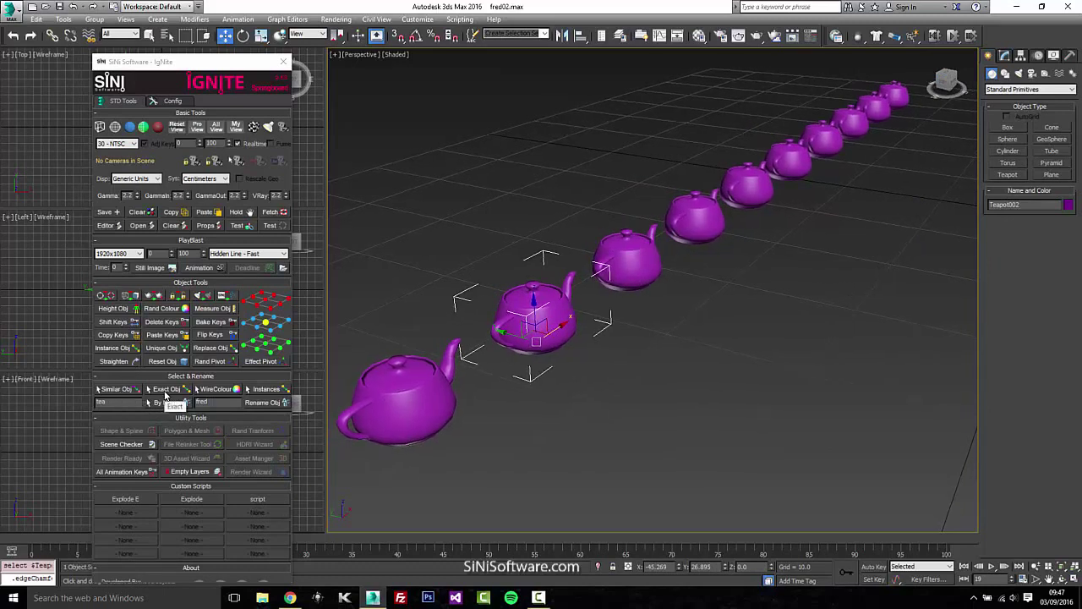
{"action": "middle_click_drag", "start_coordinate": [686, 283], "coordinate": [684, 290], "text": "alt"}
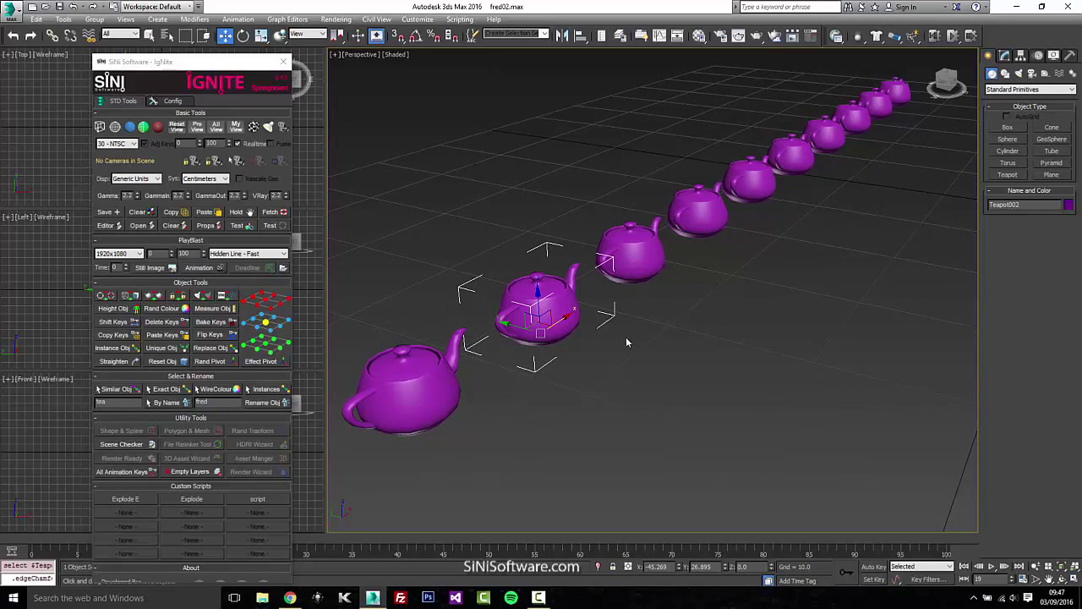
{"action": "key", "text": "alt+m"}
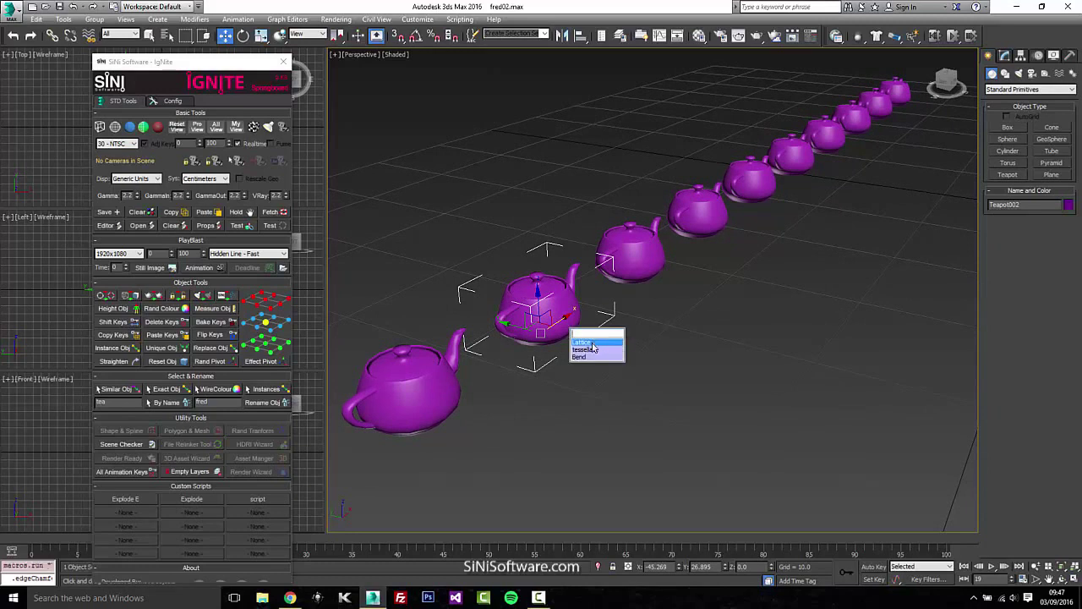
{"action": "left_click", "coordinate": [589, 357]}
Step: Apply a Twist modifier to the third teapot from the front and clear the selection
{"action": "left_click", "coordinate": [638, 263]}
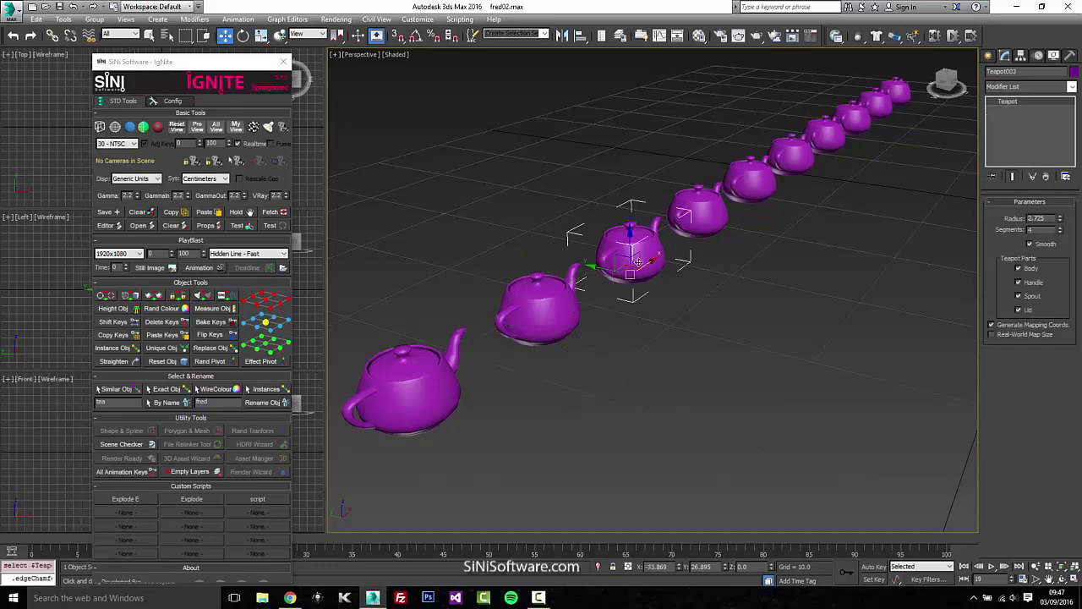
{"action": "key", "text": "alt+m"}
{"action": "type", "text": "t"}
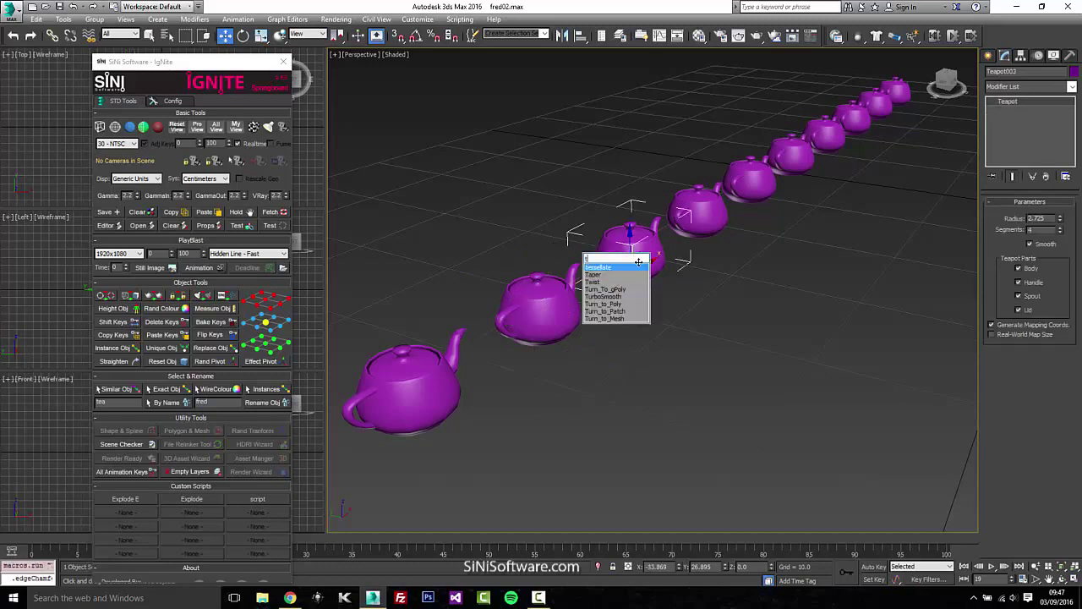
{"action": "left_click", "coordinate": [613, 288]}
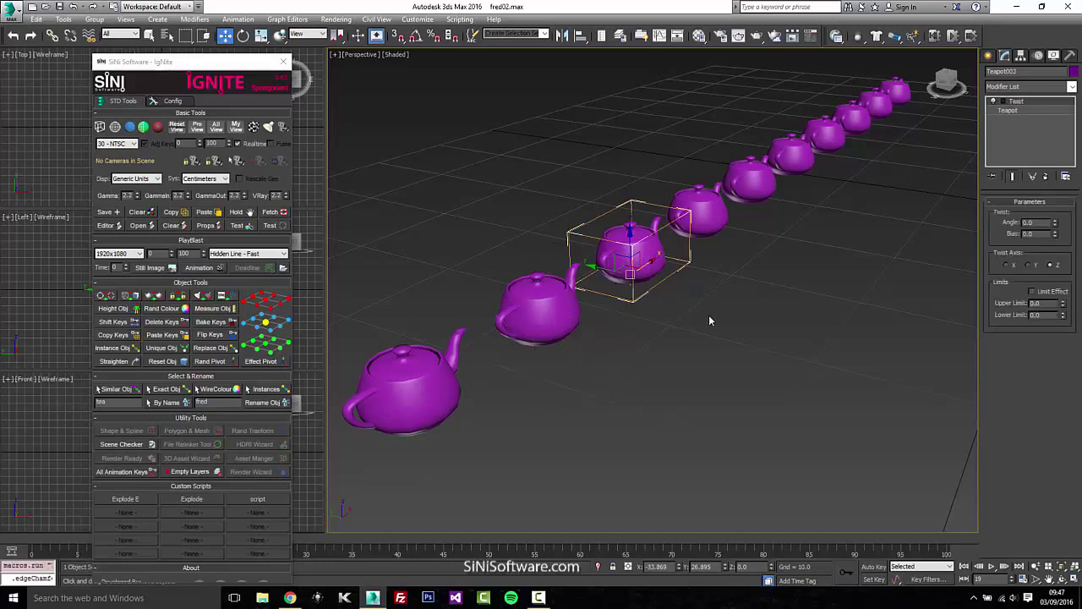
{"action": "left_click", "coordinate": [707, 317]}
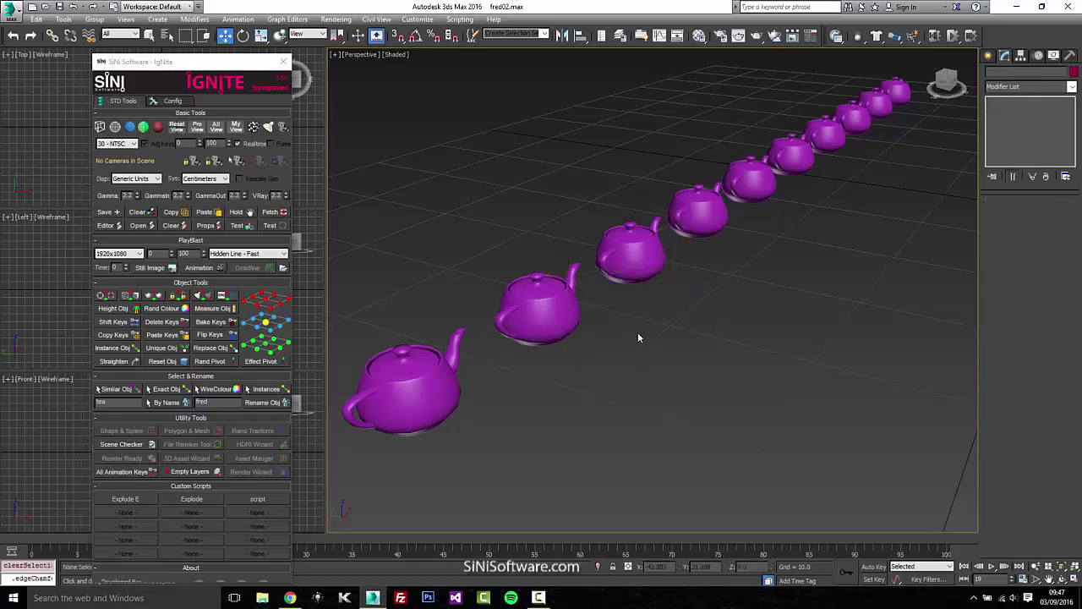
Step: Use the standard Select Similar command on the teapot with the Bend modifier, then clear the selection
{"action": "left_click", "coordinate": [542, 328]}
{"action": "right_click", "coordinate": [539, 325]}
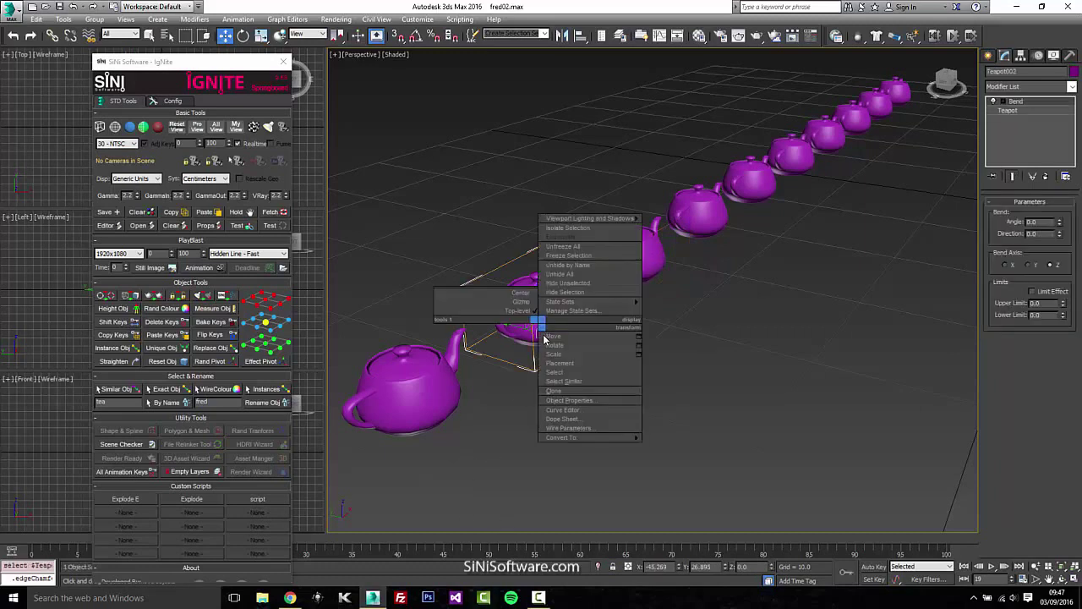
{"action": "mouse_move", "coordinate": [572, 438]}
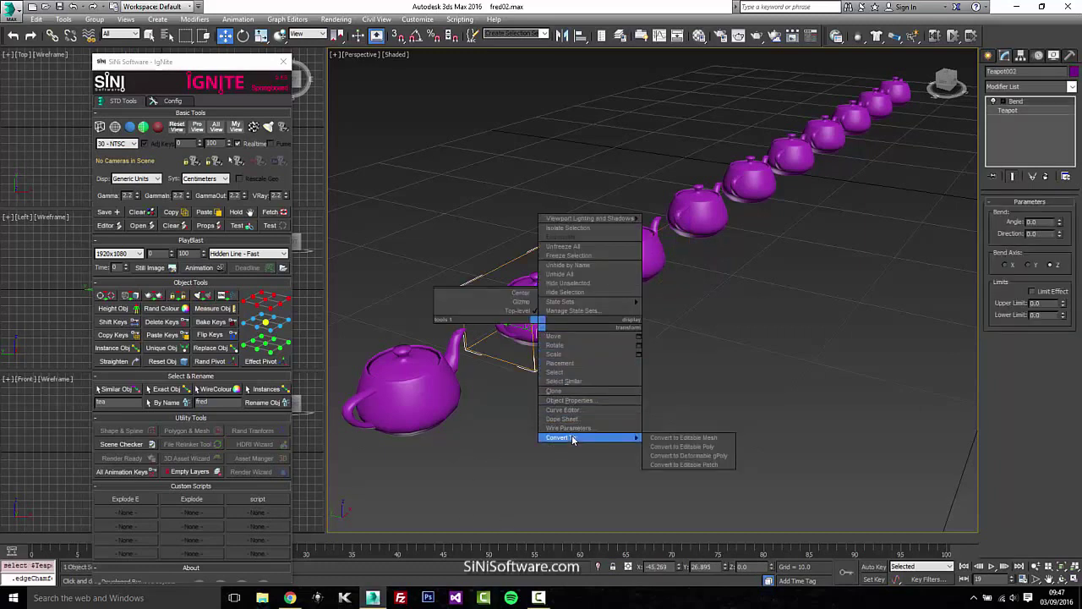
{"action": "left_click", "coordinate": [564, 381]}
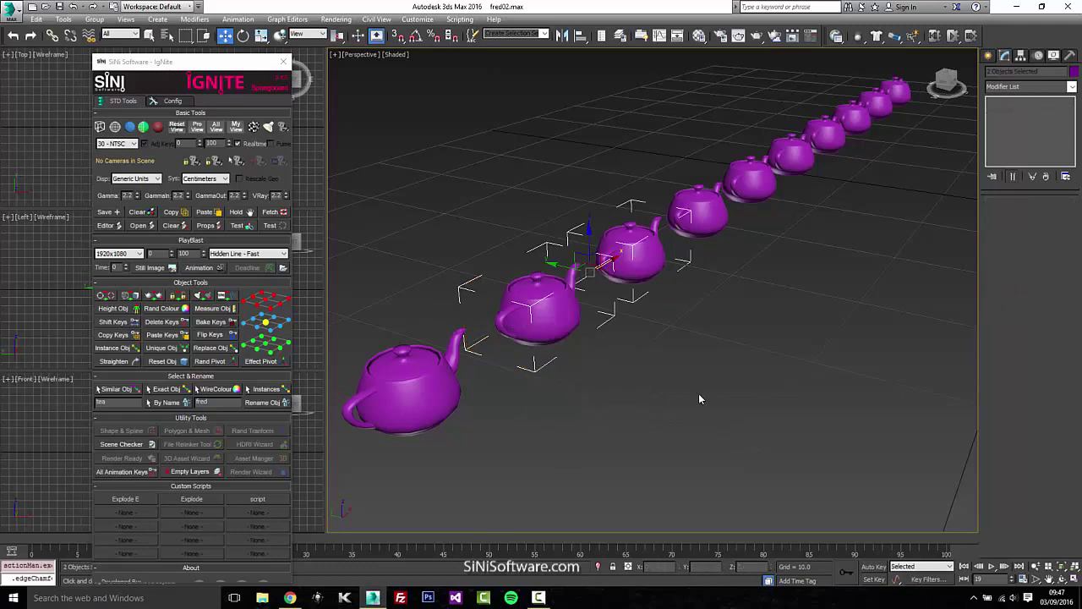
{"action": "left_click", "coordinate": [665, 319]}
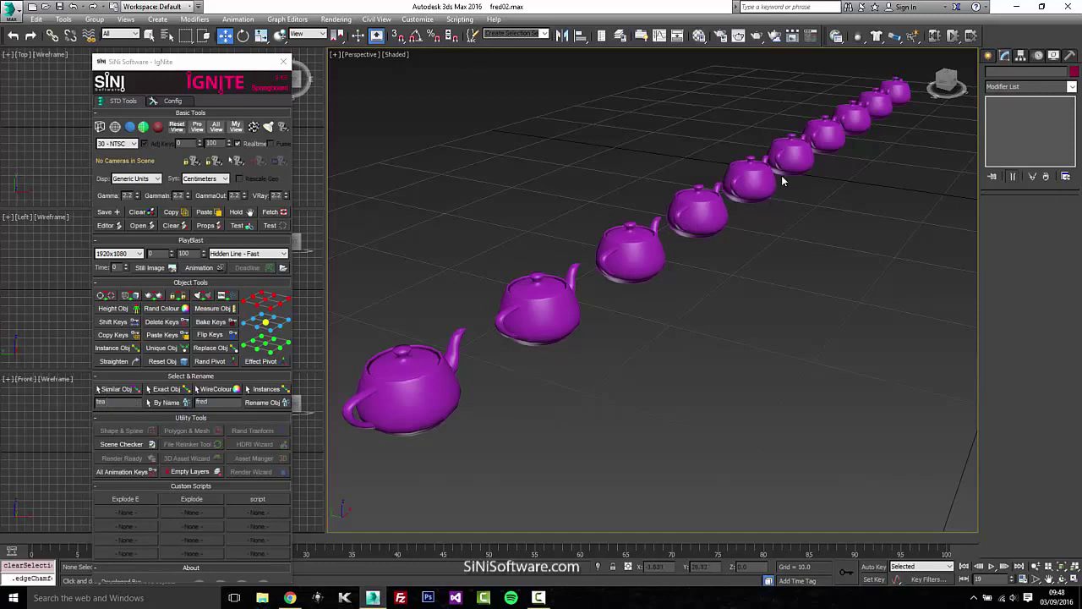
Step: Select similar objects with Similar Obj, referencing first the third teapot with the Twist modifier, and again the sixth, unmodified teapot
{"action": "left_click", "coordinate": [117, 389]}
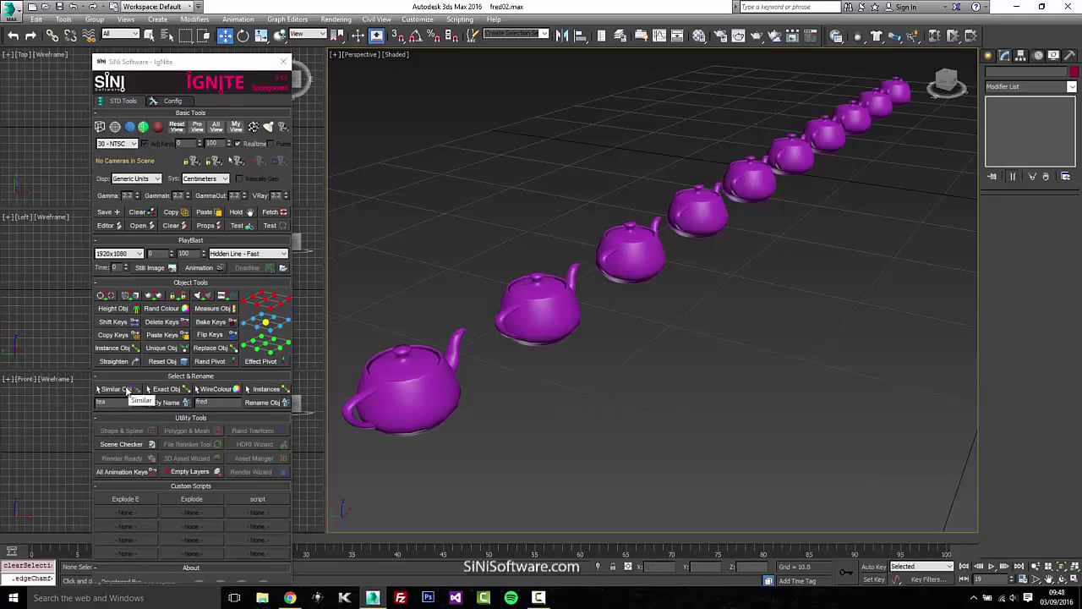
{"action": "left_click", "coordinate": [649, 268]}
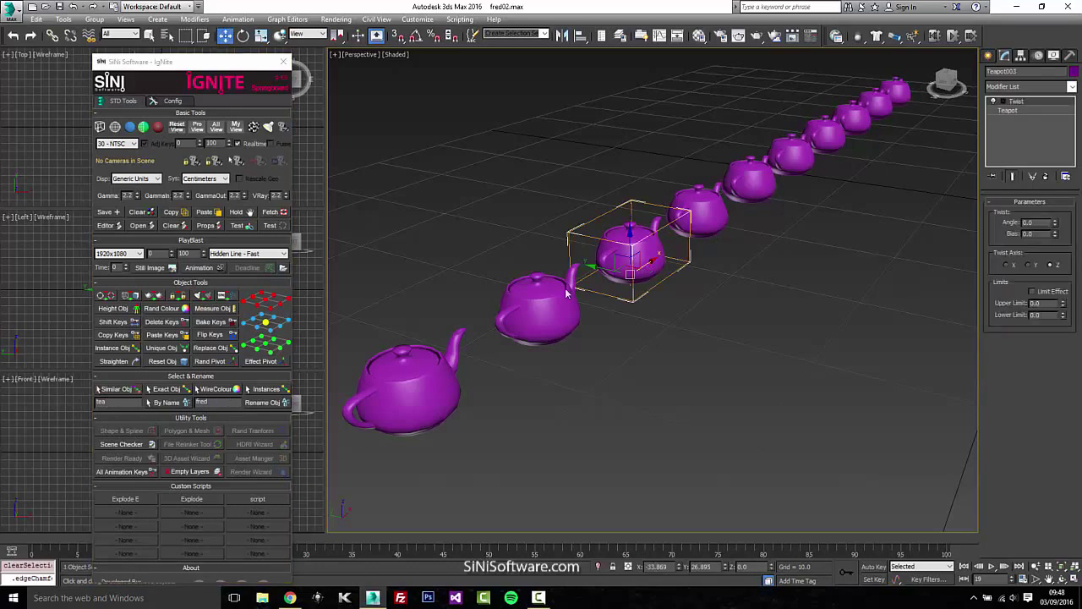
{"action": "left_click", "coordinate": [119, 389]}
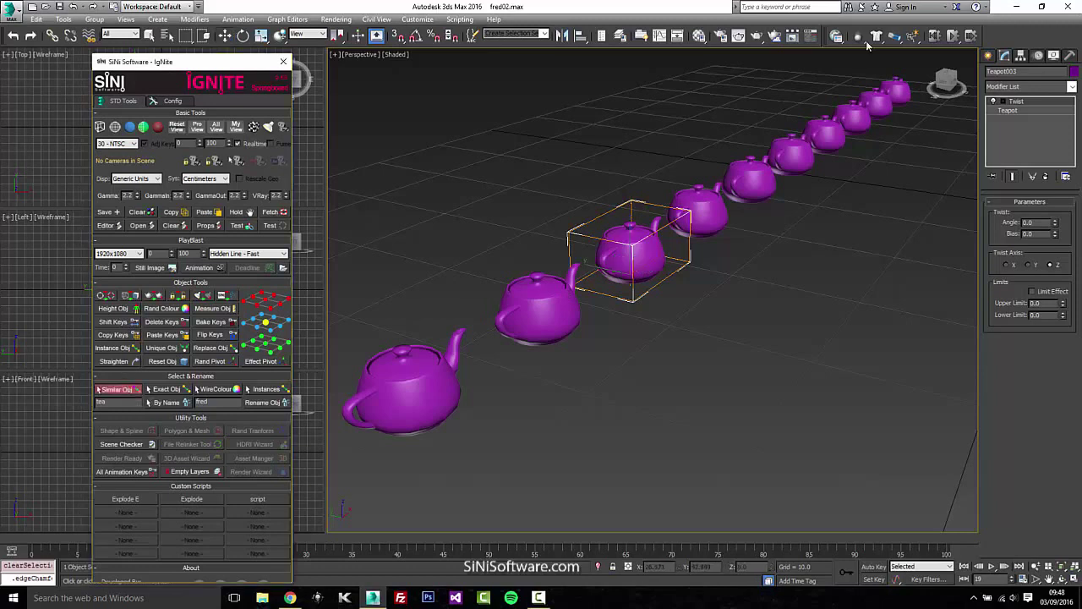
{"action": "left_click", "coordinate": [777, 166]}
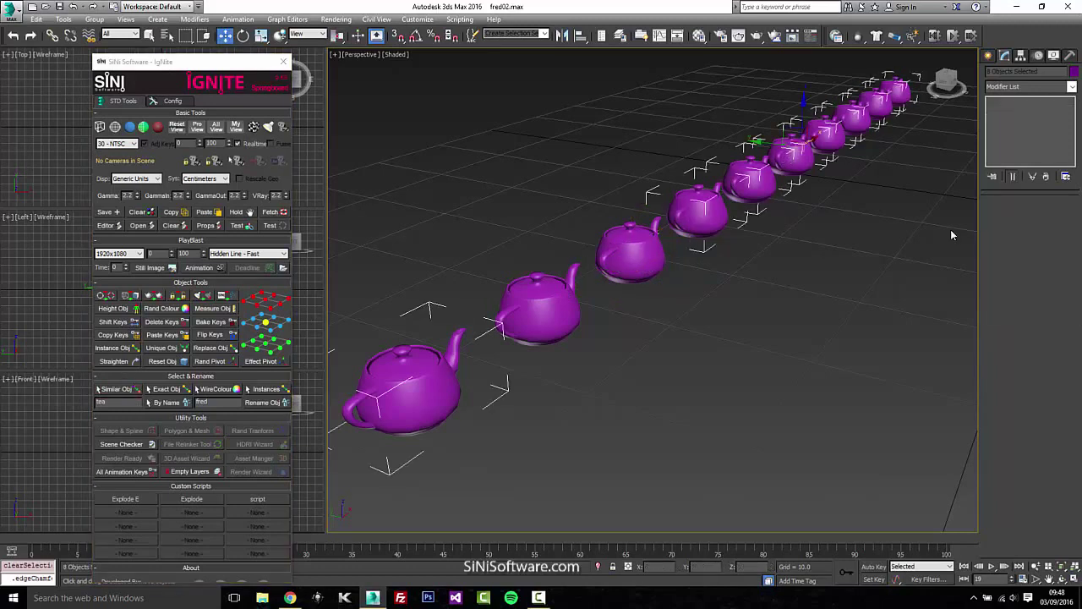
Step: Select all exact matches of the sixth teapot from the front with Exact Obj
{"action": "left_click", "coordinate": [184, 391]}
{"action": "left_click", "coordinate": [800, 155]}
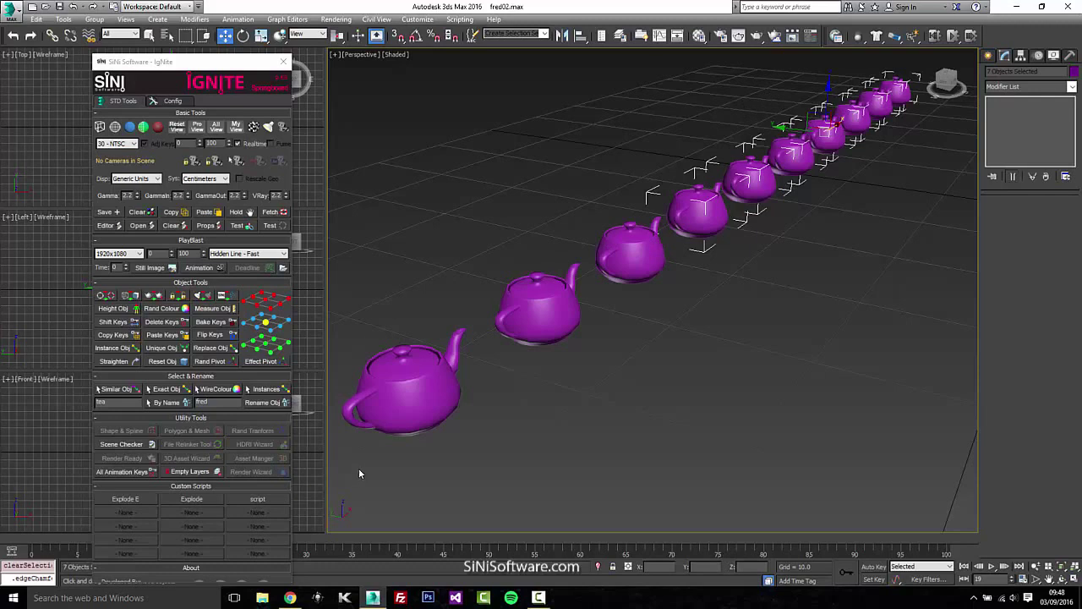
Step: Select all teapots sharing the same wire colour, assign them random colours with Rand Colour, and clear the selection
{"action": "left_click", "coordinate": [216, 389]}
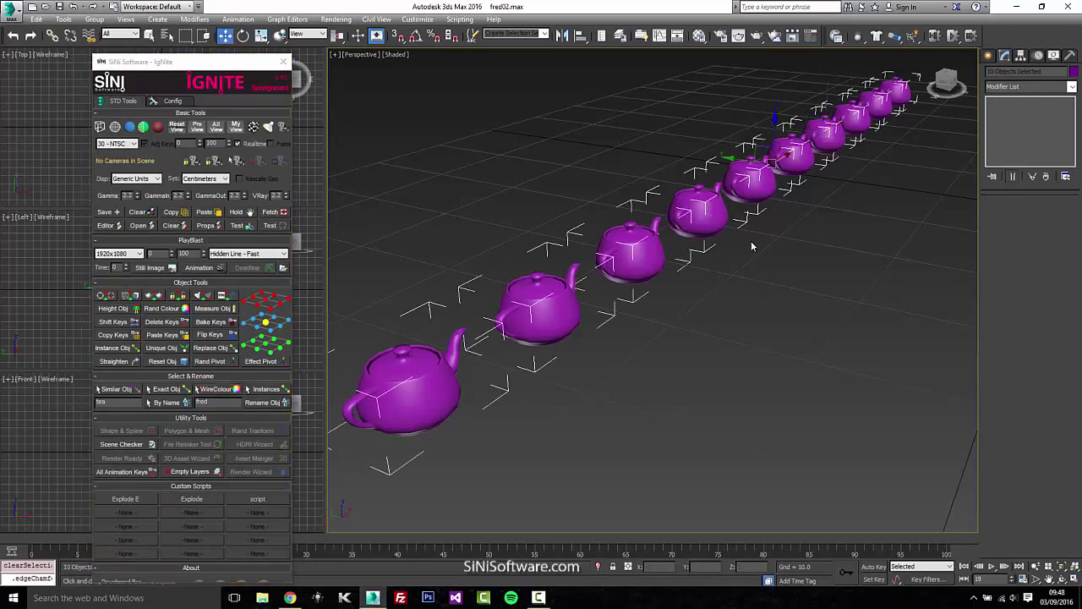
{"action": "left_click", "coordinate": [176, 310]}
{"action": "left_click", "coordinate": [914, 397]}
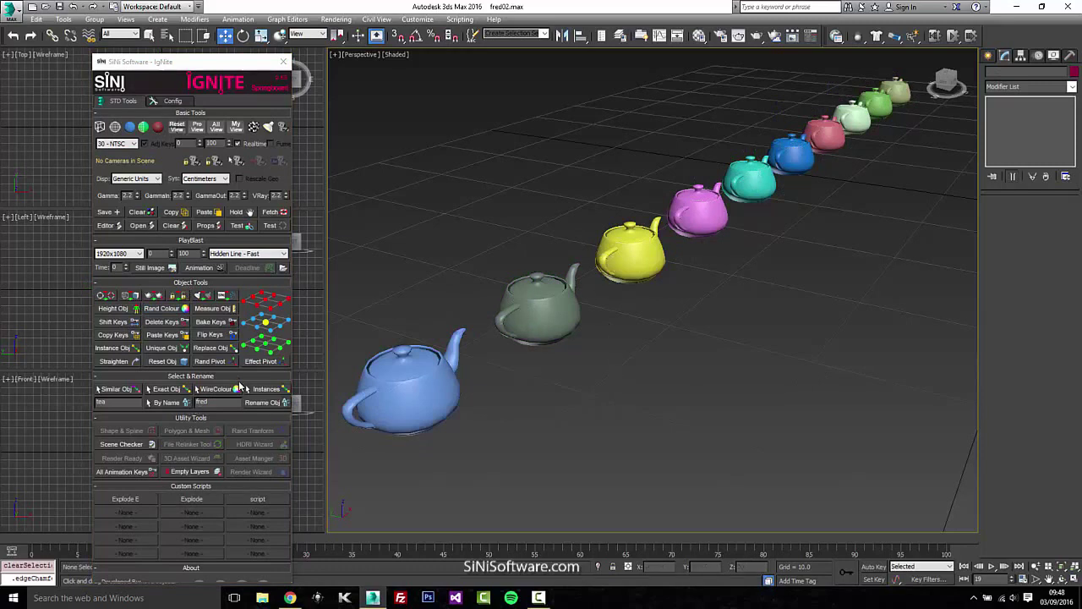
Step: Select by WireColour using the yellow teapot, and select the instances of the turquoise teapot with the Instances tool
{"action": "left_click", "coordinate": [235, 390]}
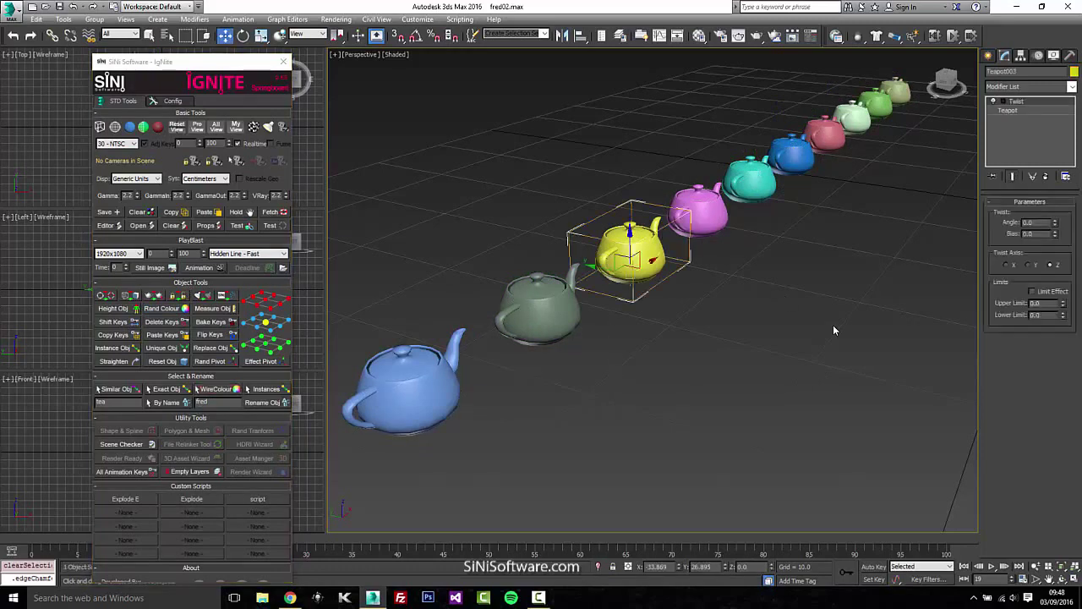
{"action": "left_click", "coordinate": [271, 391]}
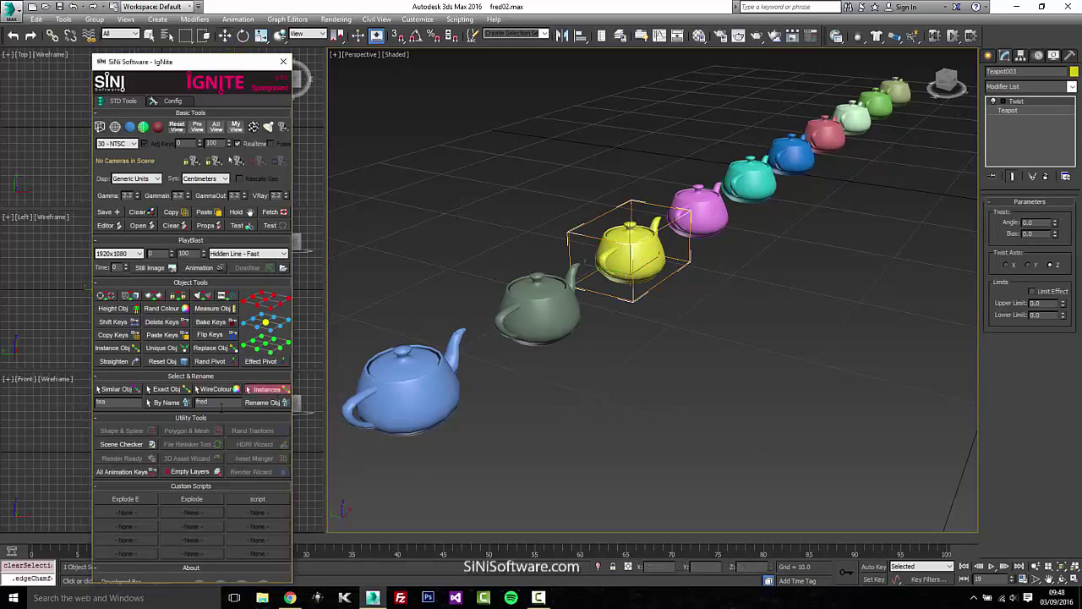
{"action": "left_click", "coordinate": [754, 181]}
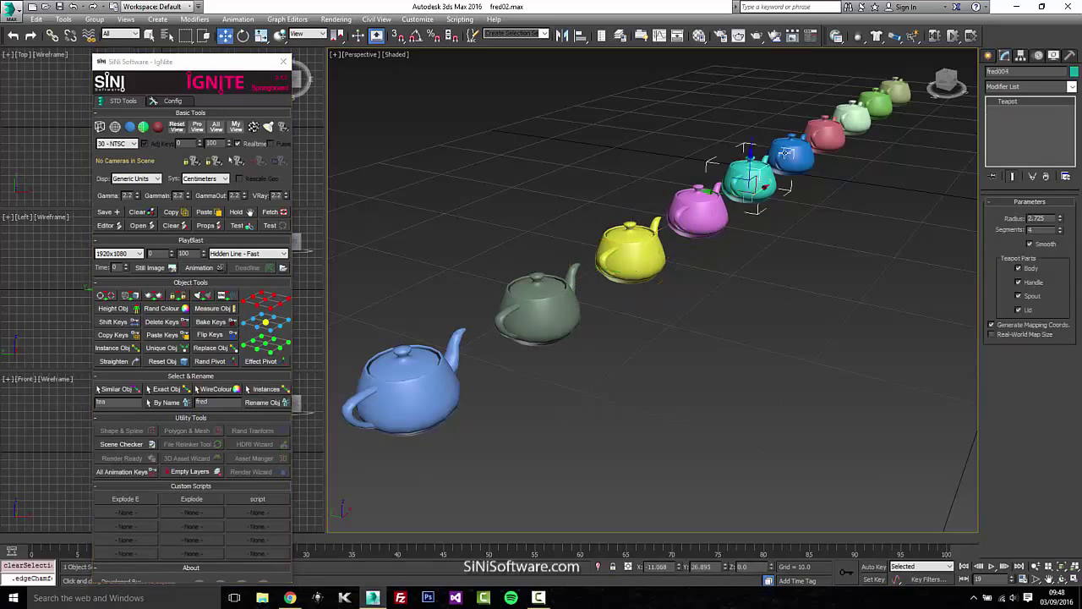
Step: Try to turn the seven rear teapots into instances with Instance Obj, and check the turquoise and blue teapots
{"action": "left_click_drag", "start_coordinate": [910, 68], "coordinate": [717, 208]}
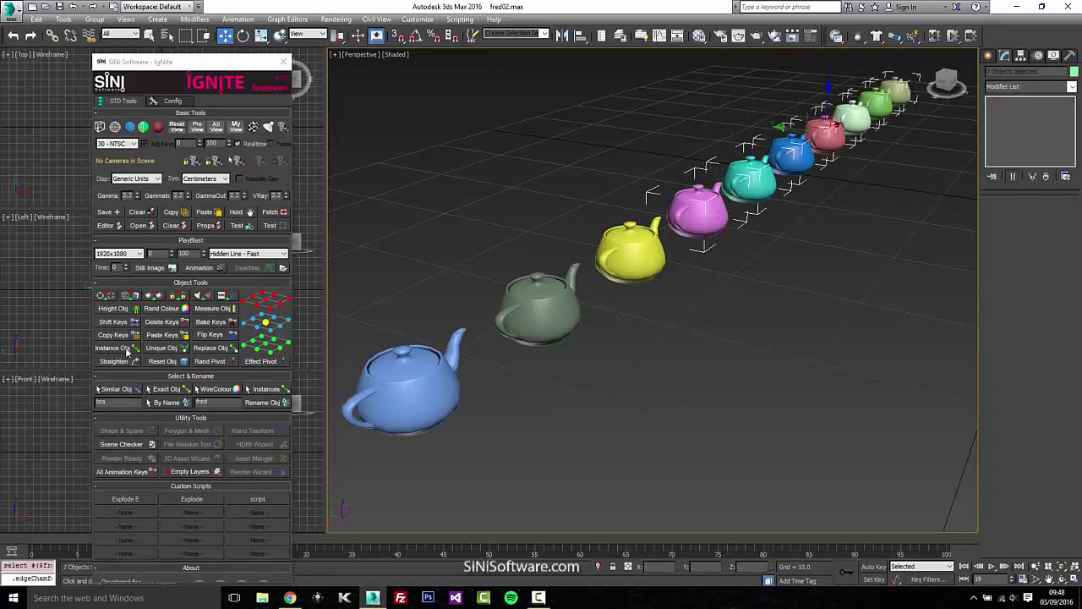
{"action": "left_click", "coordinate": [127, 349]}
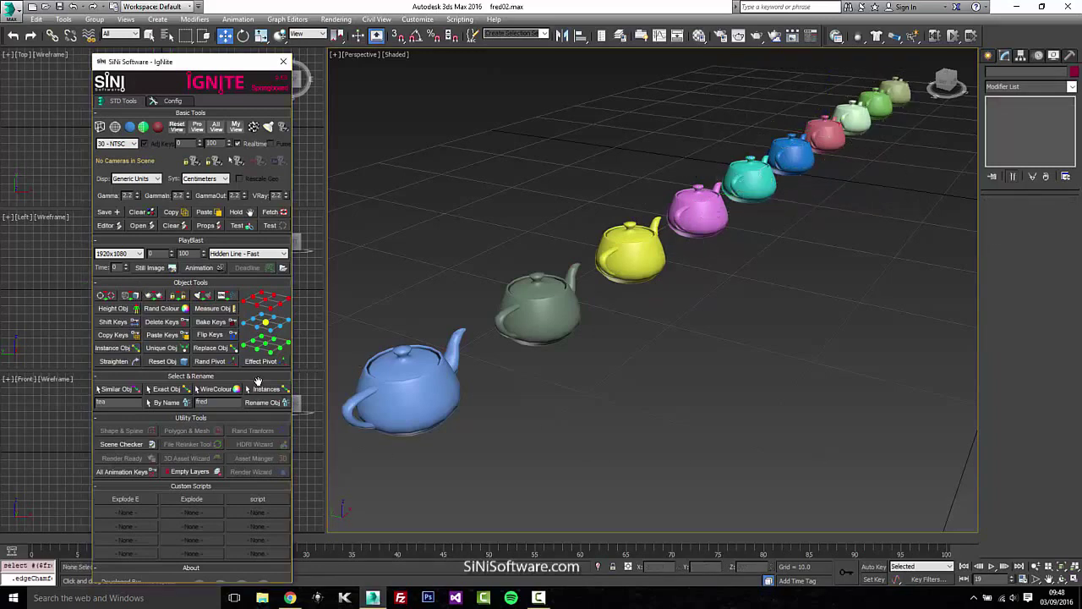
{"action": "left_click", "coordinate": [751, 179]}
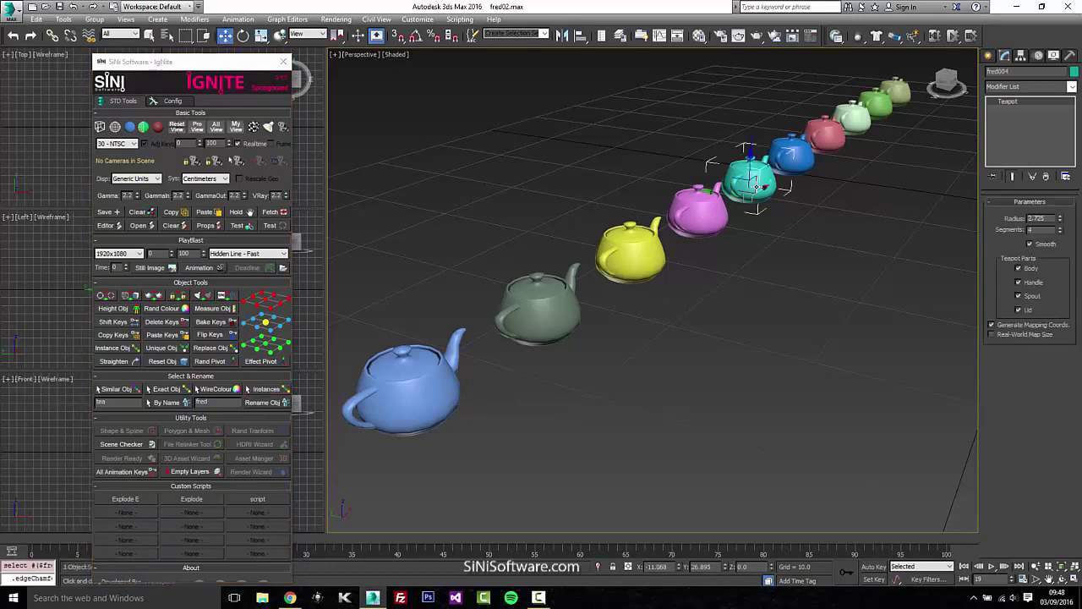
{"action": "left_click", "coordinate": [808, 159]}
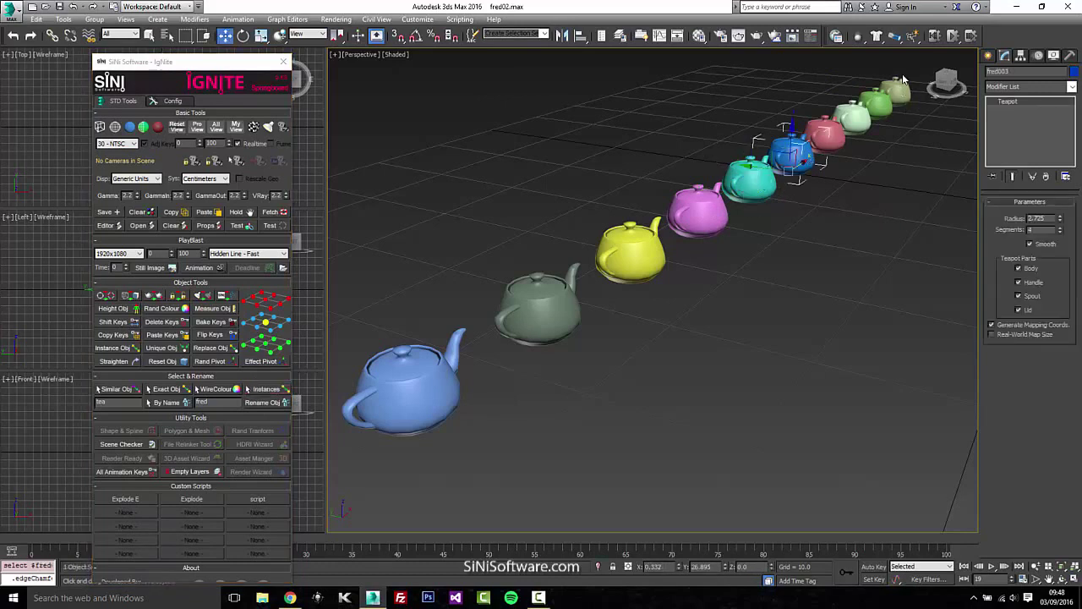
Step: Try Instance Obj on the five rearmost teapots and check the pale green one
{"action": "left_click_drag", "start_coordinate": [925, 81], "coordinate": [799, 173]}
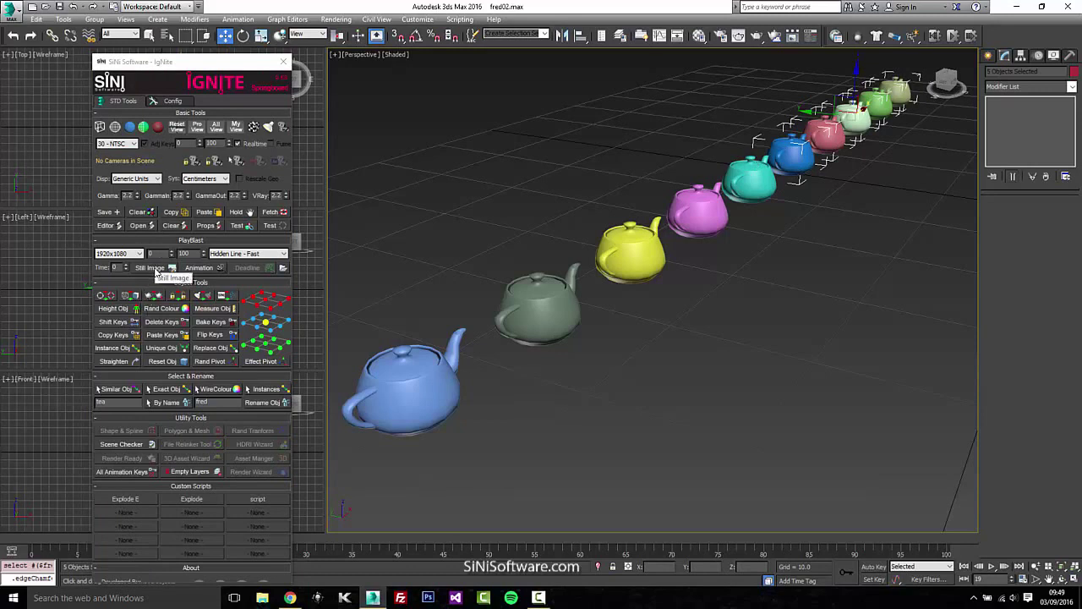
{"action": "left_click", "coordinate": [125, 347]}
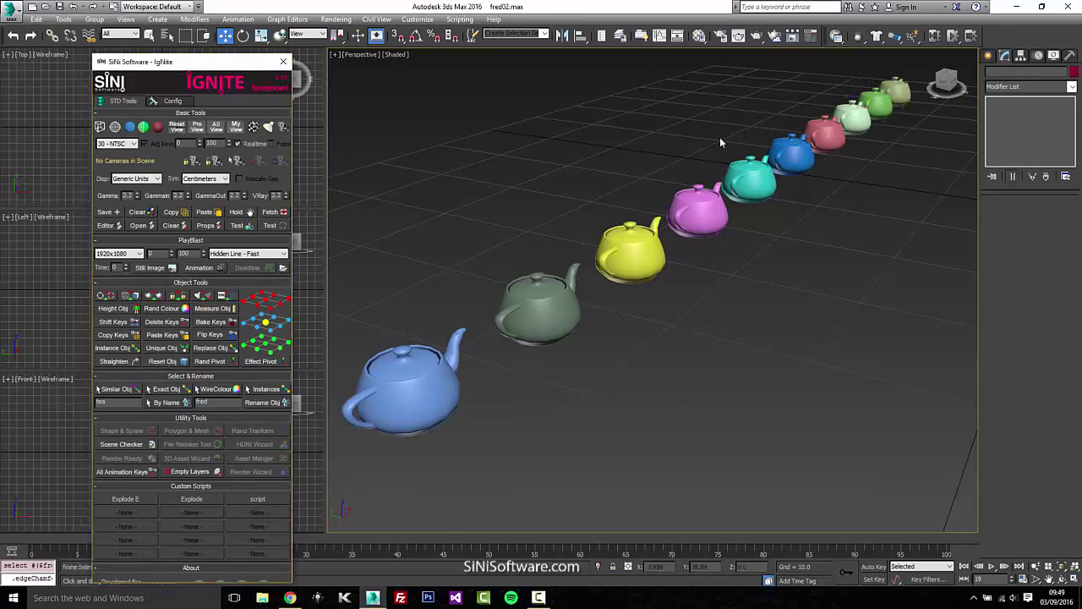
{"action": "left_click", "coordinate": [854, 120]}
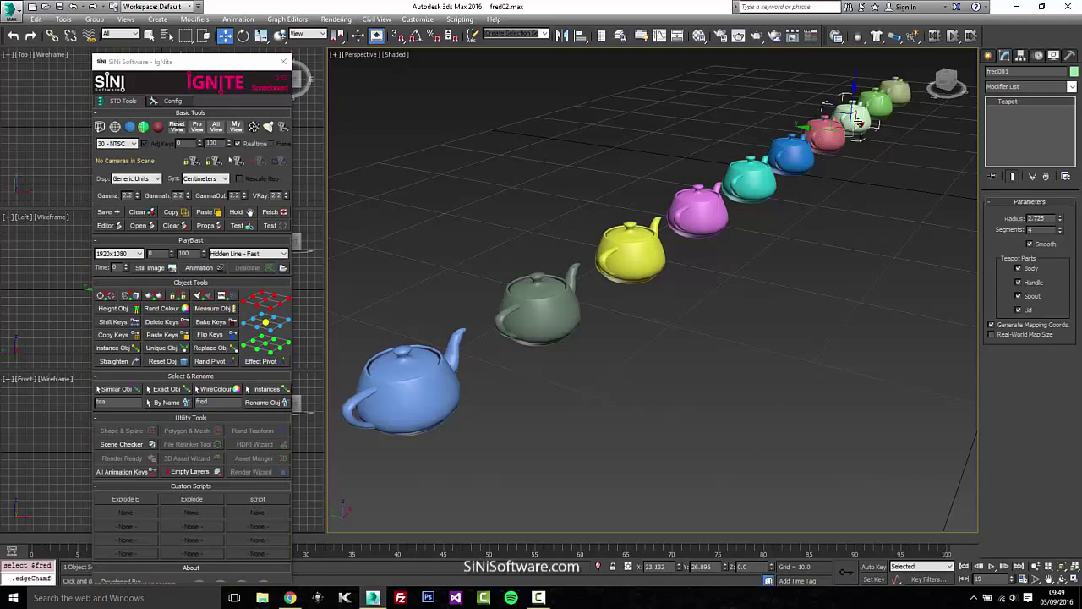
Step: Clone the sixth, blue teapot forward beside the row as 19 copies of type Instance
{"action": "left_click", "coordinate": [807, 161]}
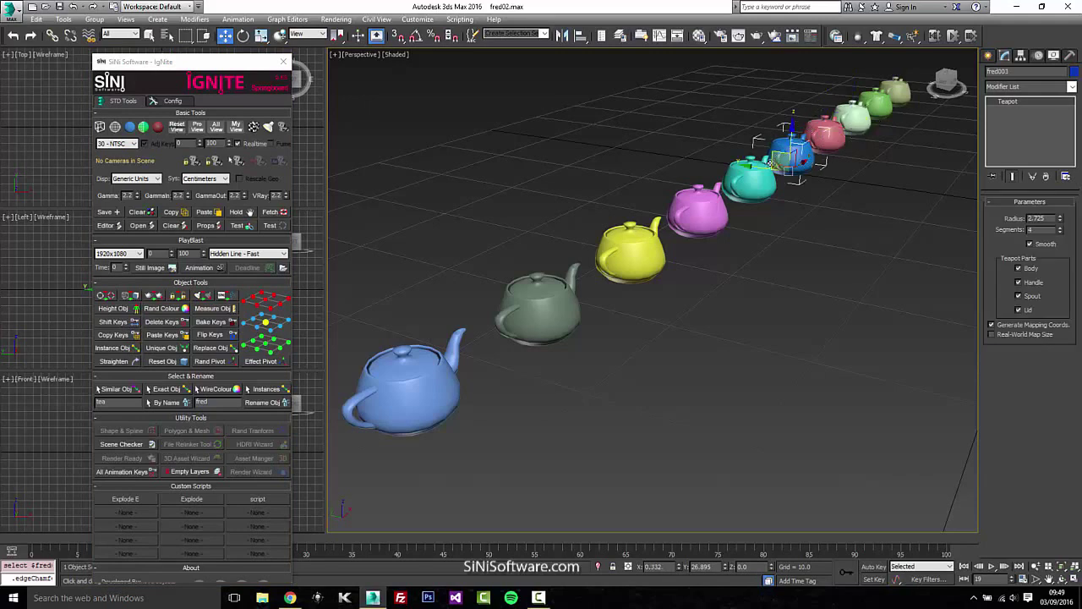
{"action": "mouse_move", "coordinate": [773, 162]}
{"action": "left_mouse_down"}
{"action": "mouse_move", "coordinate": [867, 173]}
{"action": "mouse_move", "coordinate": [825, 197]}
{"action": "left_mouse_up"}
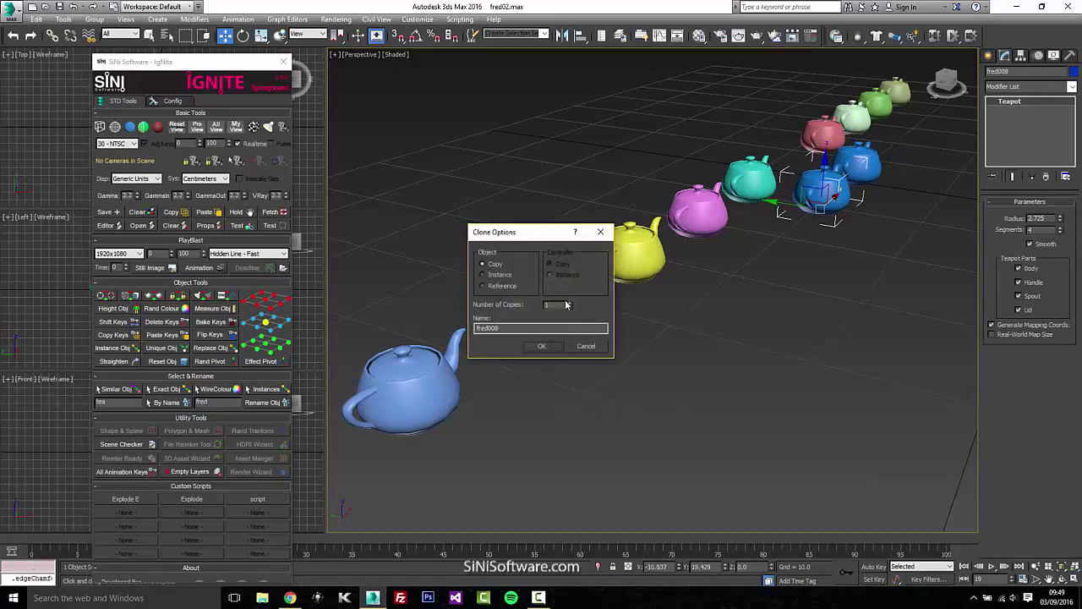
{"action": "left_click", "coordinate": [500, 275]}
{"action": "left_click_drag", "start_coordinate": [569, 305], "coordinate": [571, 289]}
{"action": "left_click", "coordinate": [542, 345]}
{"action": "scroll", "coordinate": [788, 233], "scroll_direction": "down", "scroll_amount": 5}
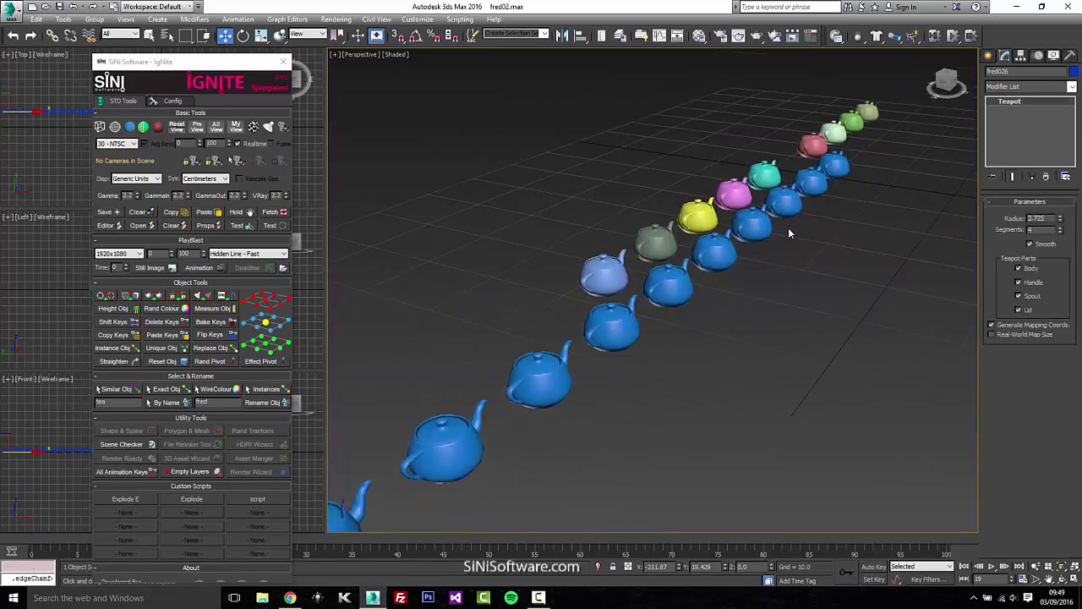
Step: Select all instances of the cloned blue teapot with the Instances tool and review the selected row
{"action": "left_click", "coordinate": [267, 389]}
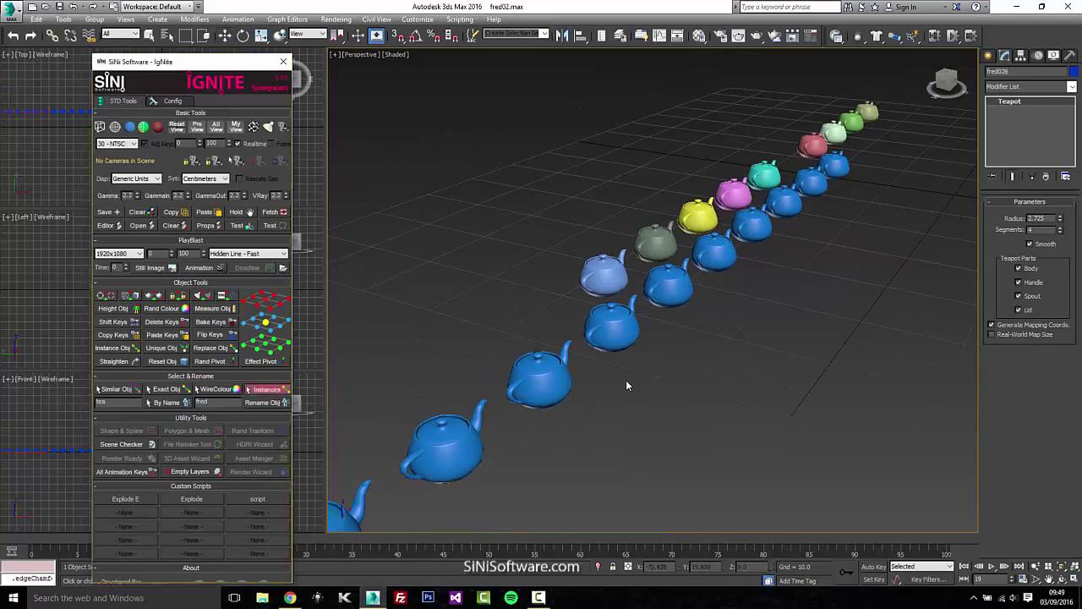
{"action": "left_click", "coordinate": [546, 375]}
{"action": "key", "text": "z"}
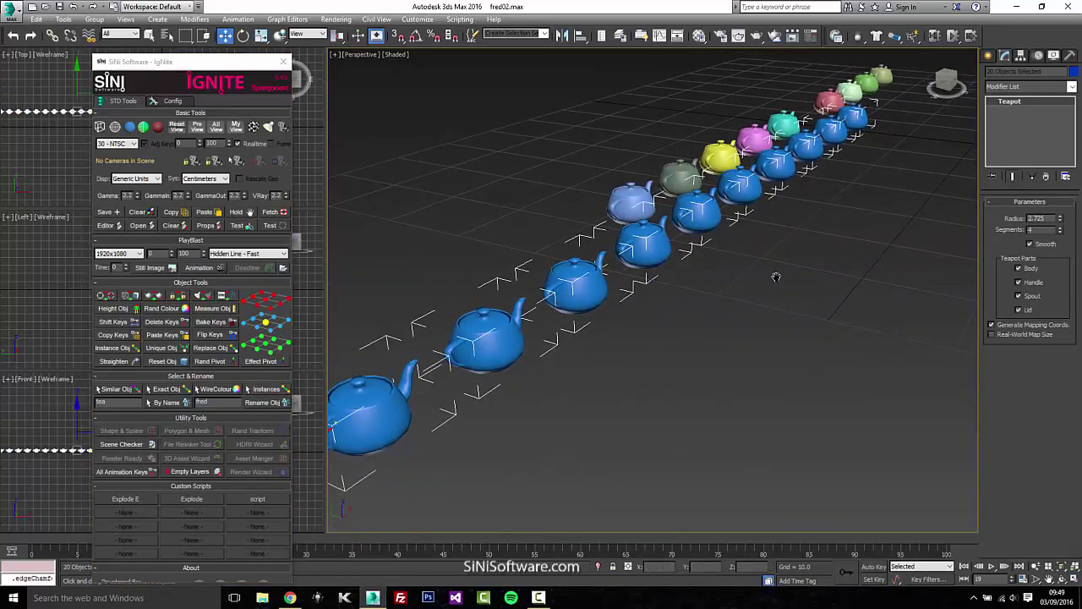
{"action": "middle_click_drag", "start_coordinate": [776, 277], "coordinate": [829, 241]}
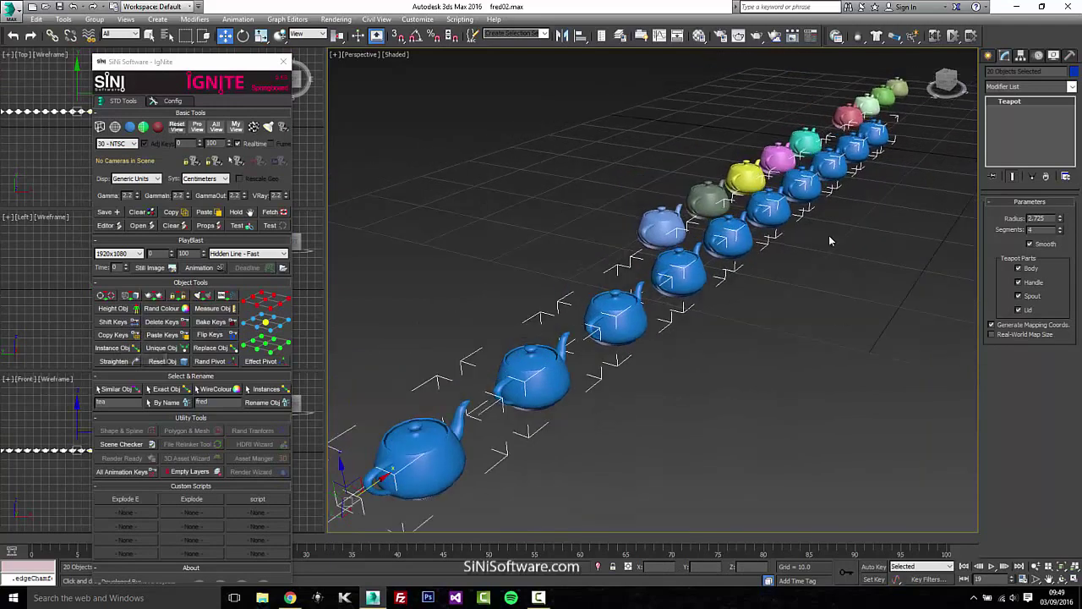
{"action": "scroll", "coordinate": [822, 243], "scroll_direction": "up", "scroll_amount": 5}
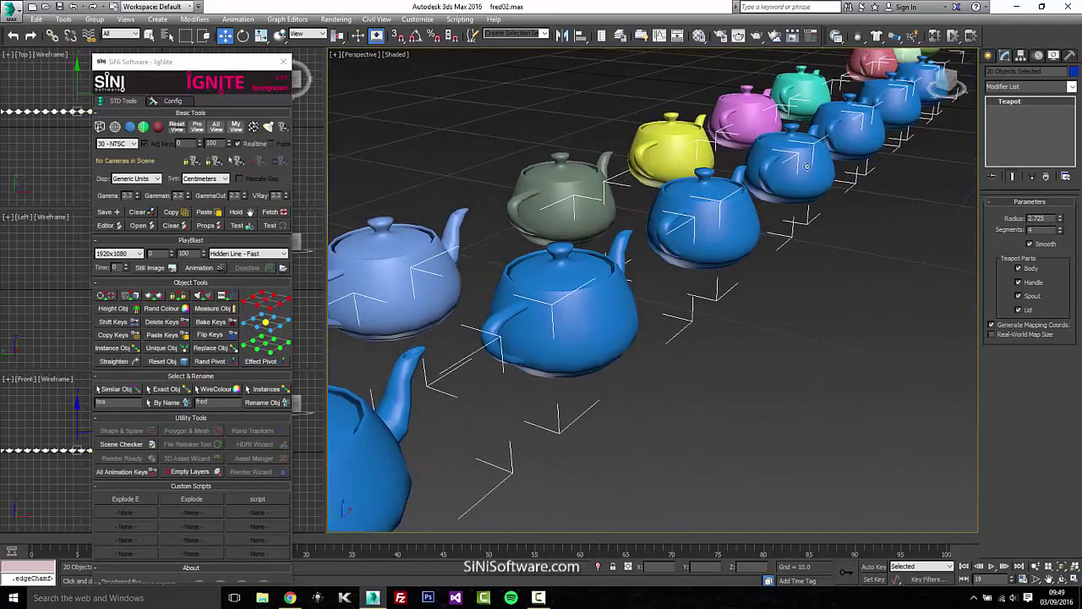
{"action": "scroll", "coordinate": [707, 389], "scroll_direction": "down", "scroll_amount": 5}
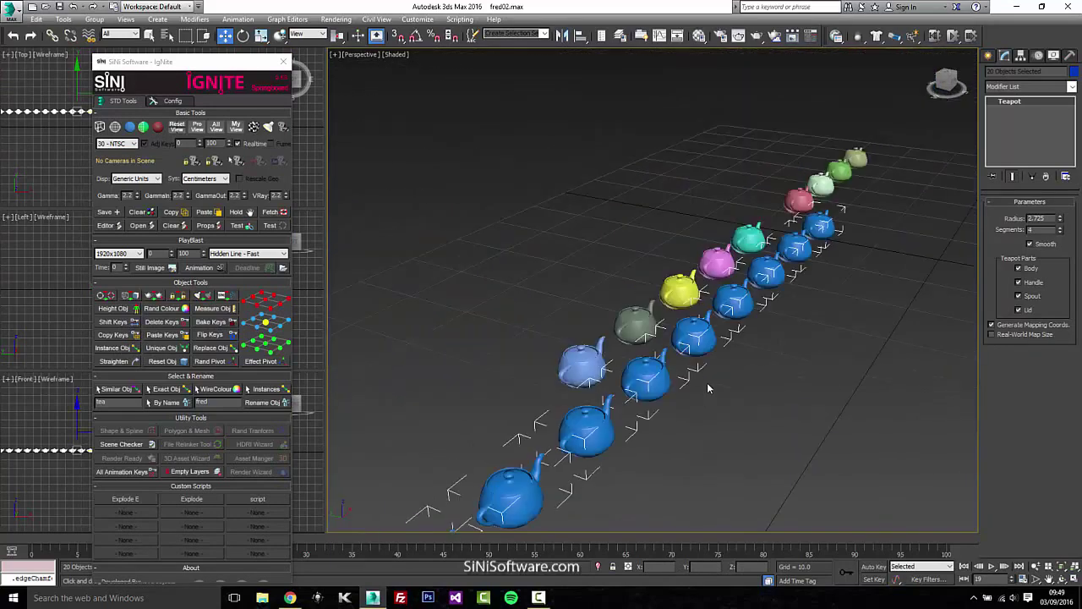
{"action": "scroll", "coordinate": [714, 321], "scroll_direction": "up", "scroll_amount": 4}
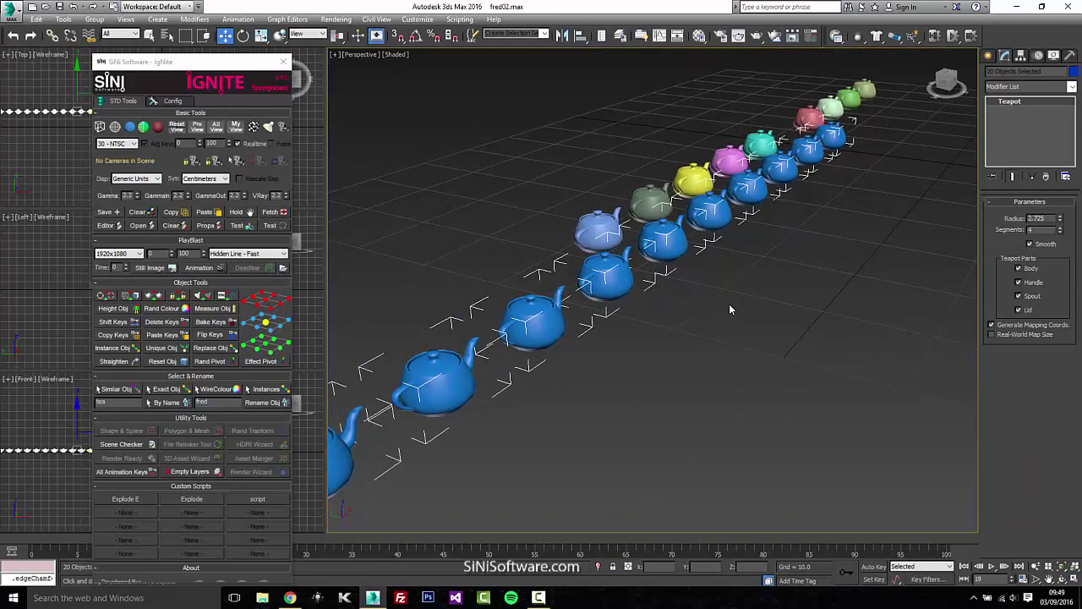
{"action": "middle_click_drag", "start_coordinate": [729, 303], "coordinate": [748, 298]}
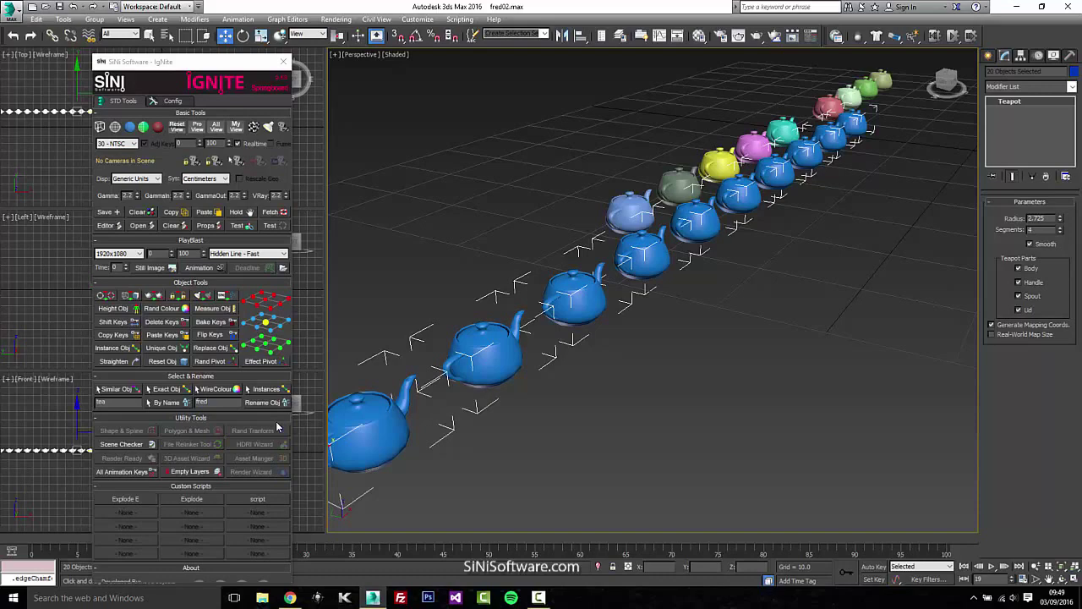
{"action": "middle_click_drag", "start_coordinate": [723, 301], "coordinate": [729, 294], "text": "alt"}
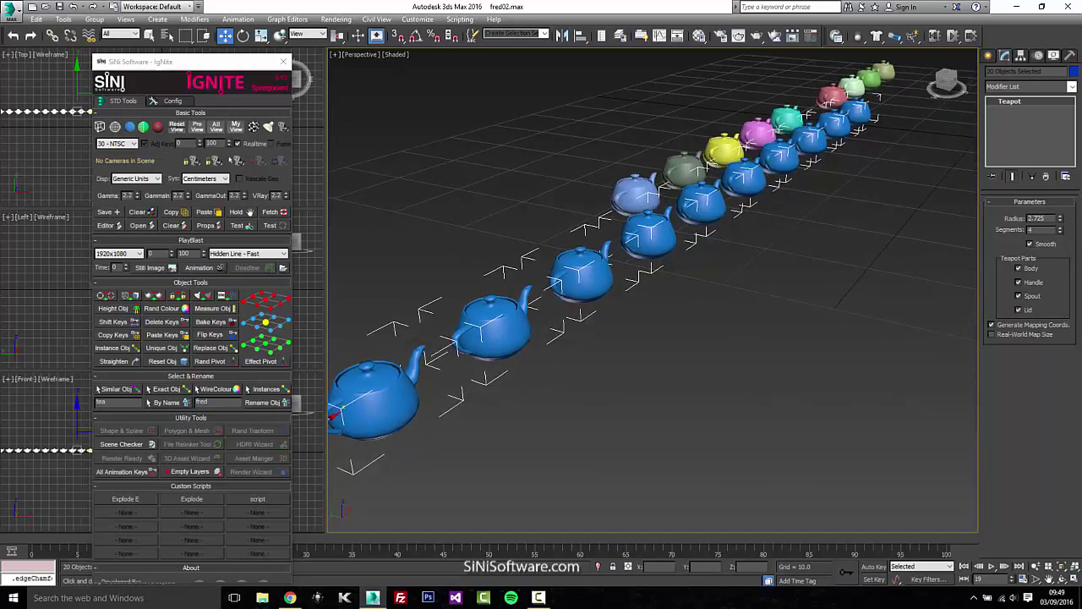